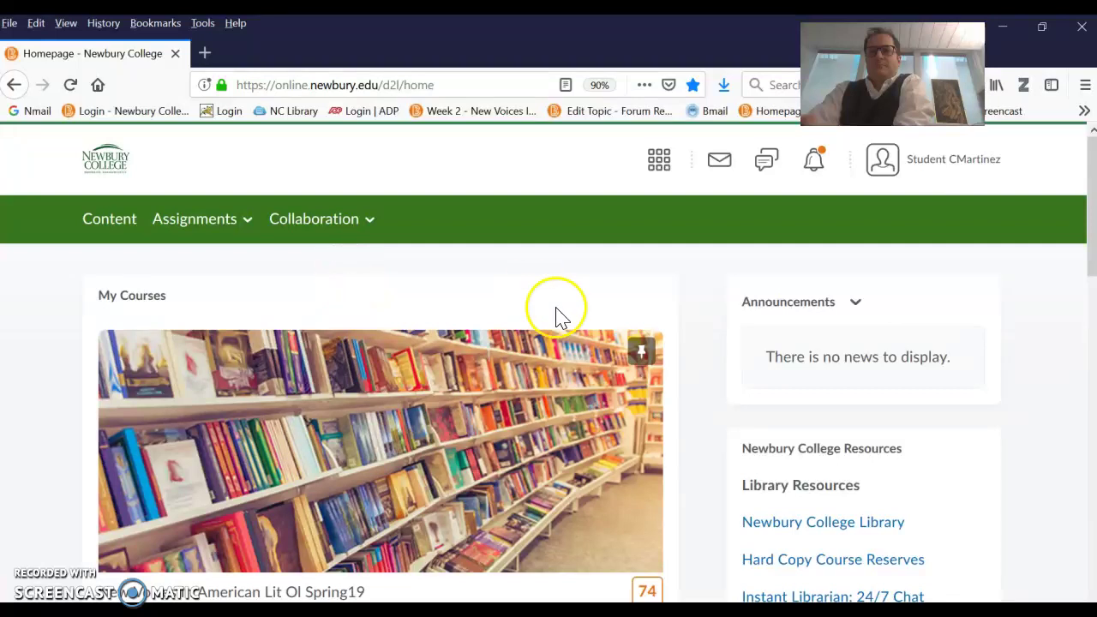
Open the New Voices In American Lit Ol Spring19 course and show its Quiz 1 and response grade notifications.
{"action": "left_click", "coordinate": [459, 416]}
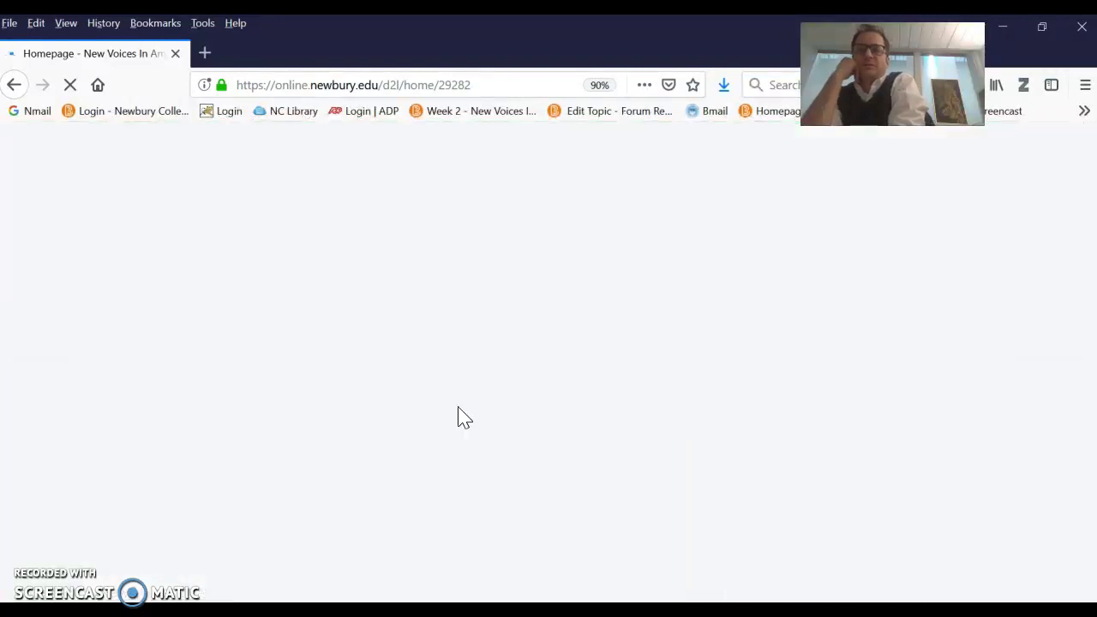
{"action": "left_click", "coordinate": [606, 267]}
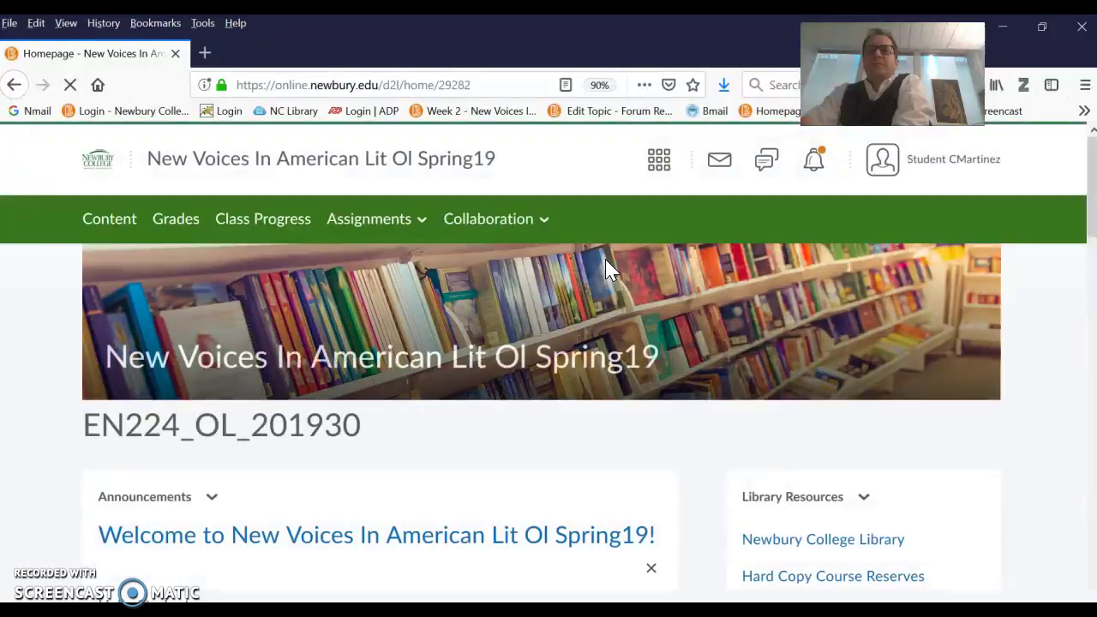
{"action": "left_click", "coordinate": [812, 164]}
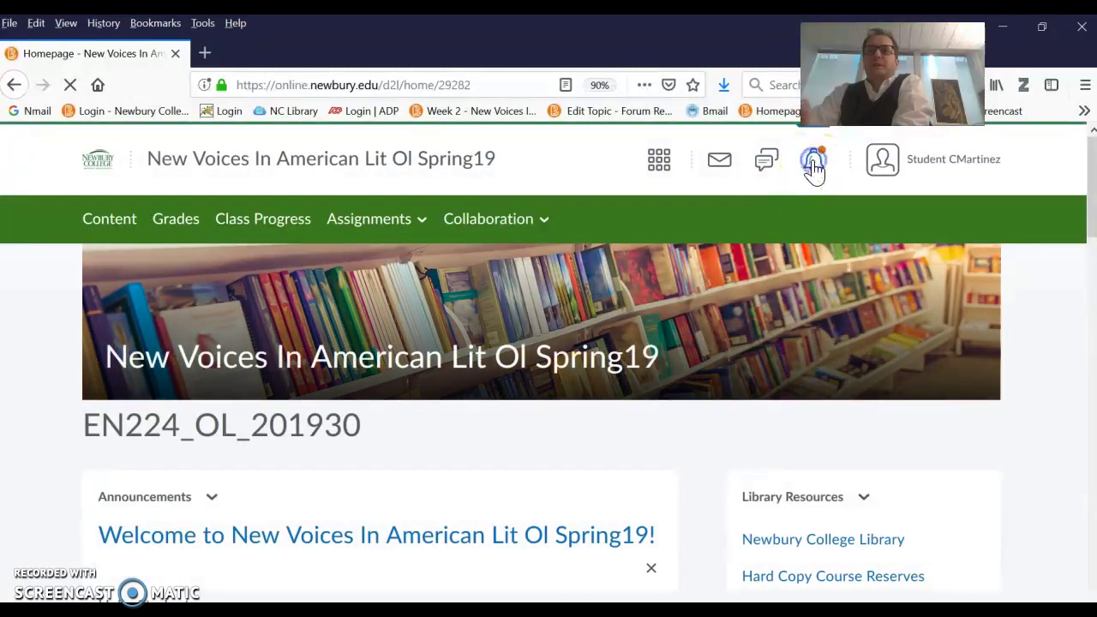
{"action": "left_click", "coordinate": [776, 246]}
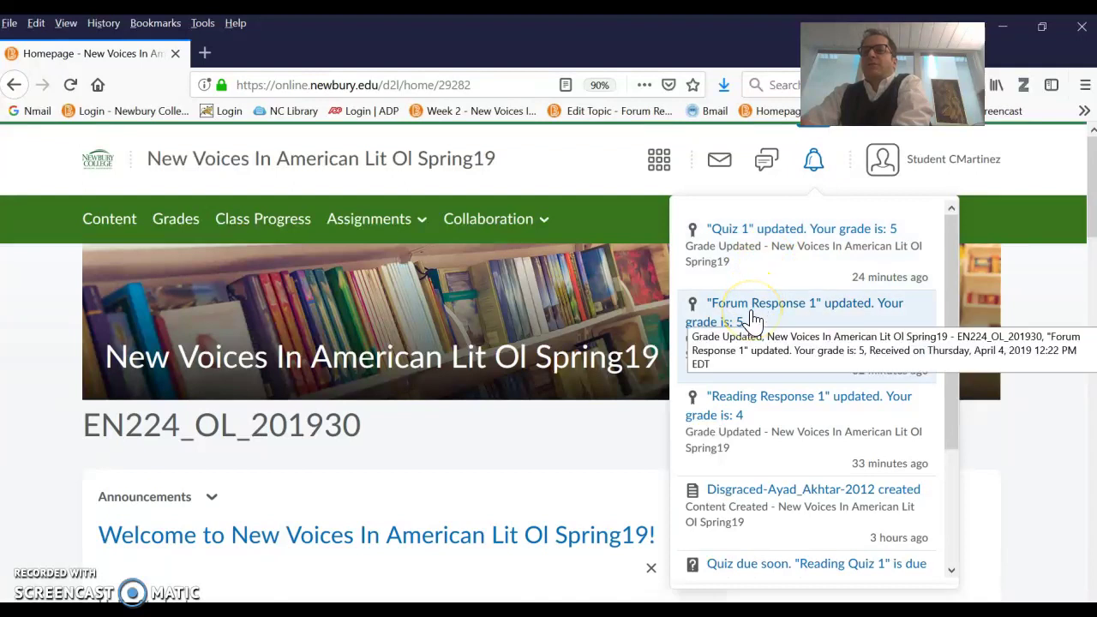
{"action": "left_click", "coordinate": [742, 396]}
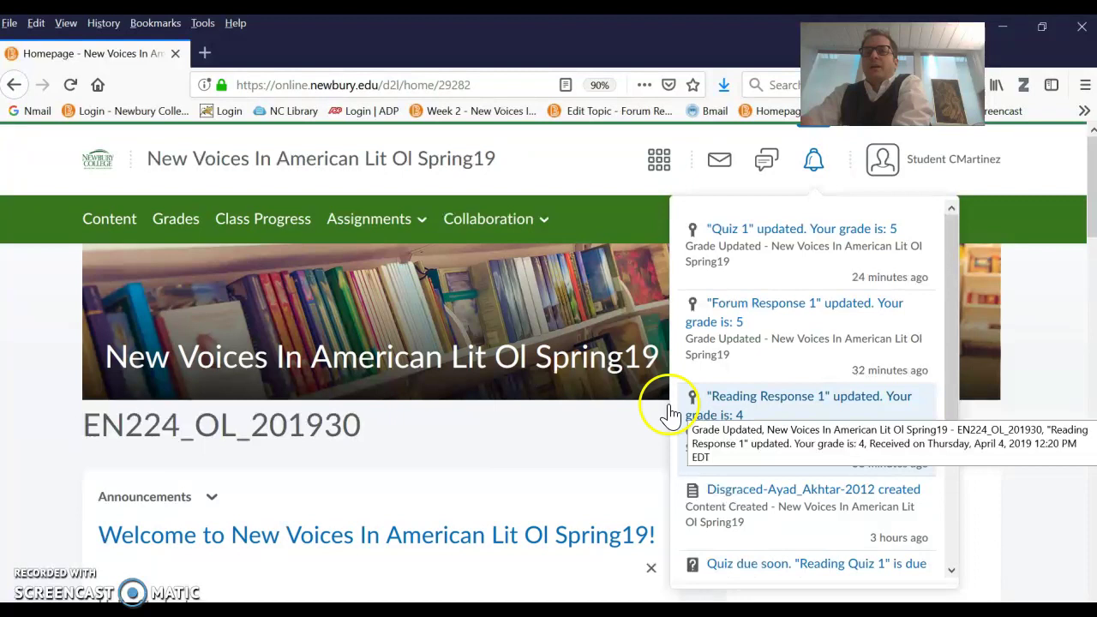
{"action": "left_click", "coordinate": [5, 401]}
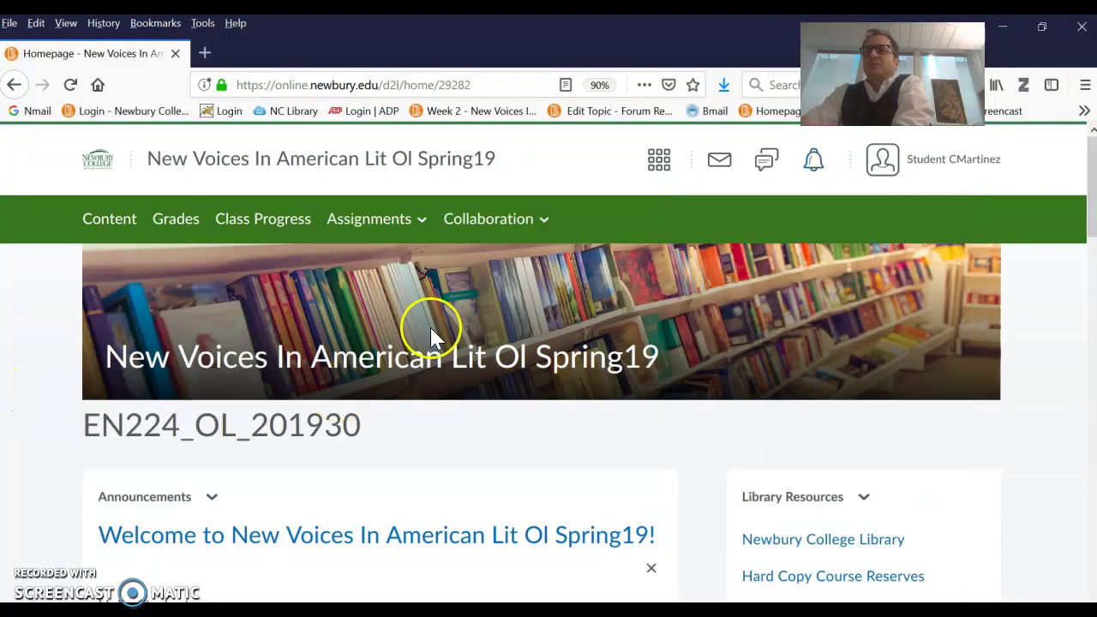
{"action": "left_click", "coordinate": [807, 170]}
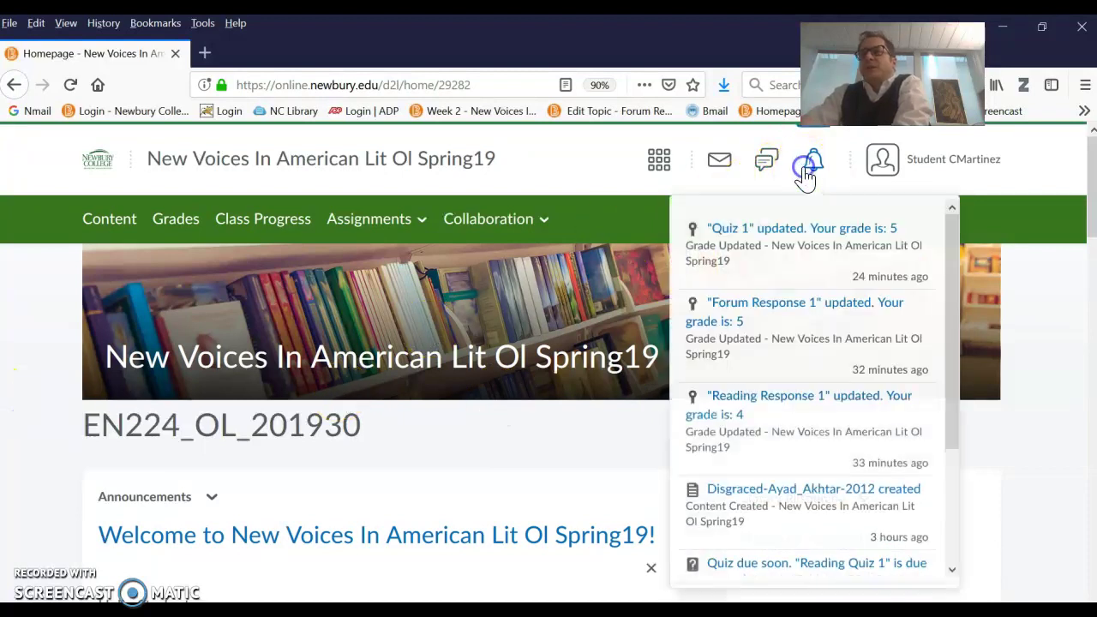
Open Reading Response 1's grade notification and scroll down to the grade table with the 90.8 % final grade.
{"action": "left_click", "coordinate": [727, 435]}
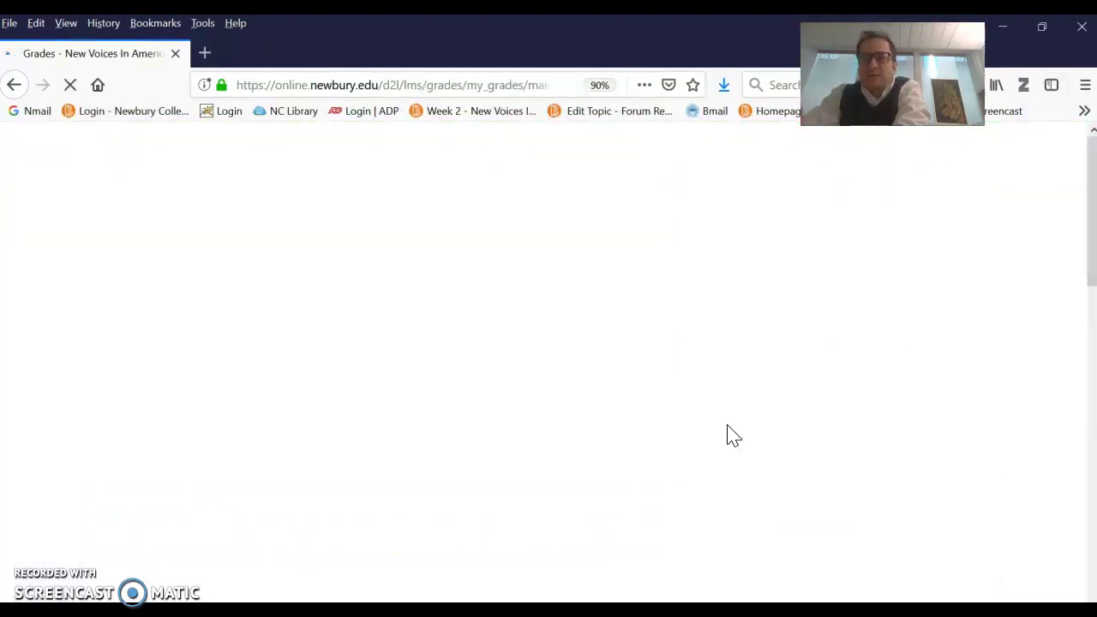
{"action": "left_click", "coordinate": [482, 426]}
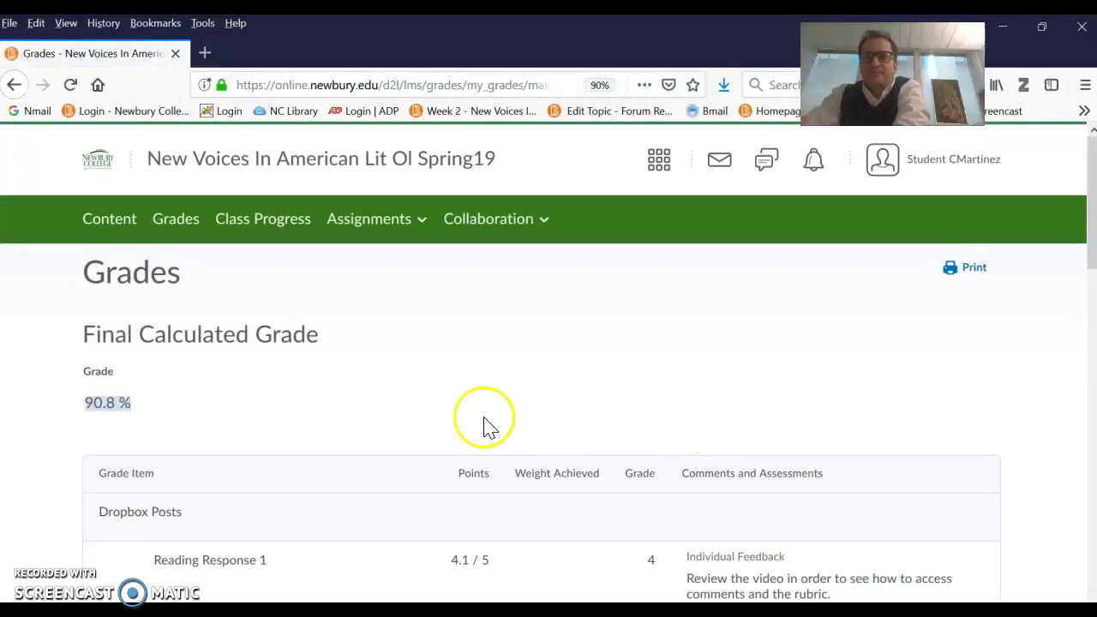
{"action": "scroll", "coordinate": [484, 426], "scroll_direction": "down", "scroll_amount": 3}
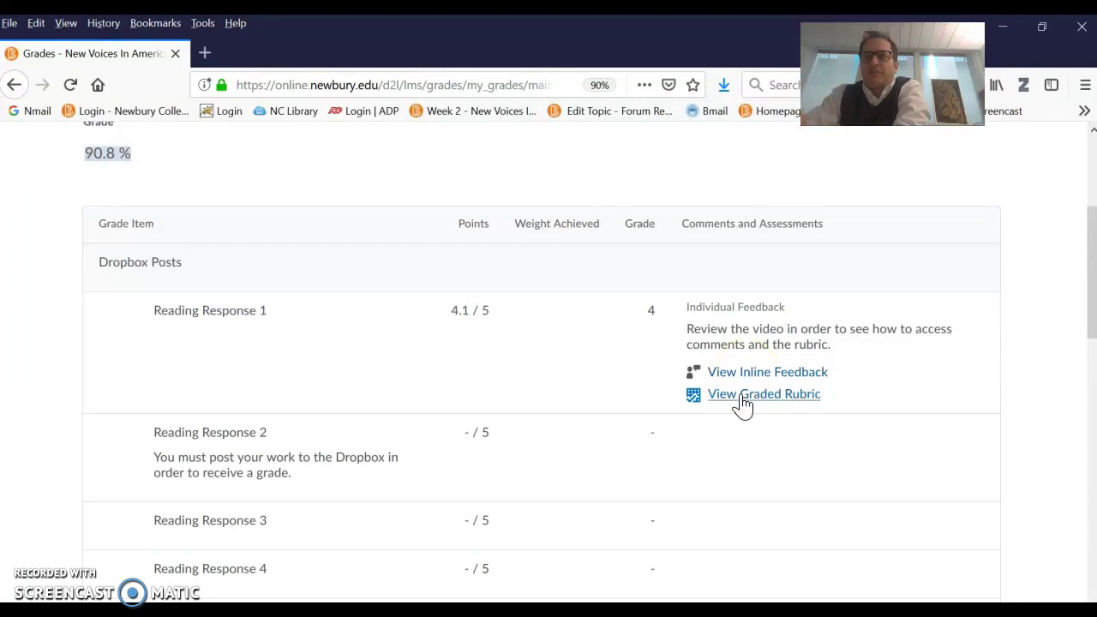
{"action": "scroll", "coordinate": [698, 489], "scroll_direction": "down", "scroll_amount": 5}
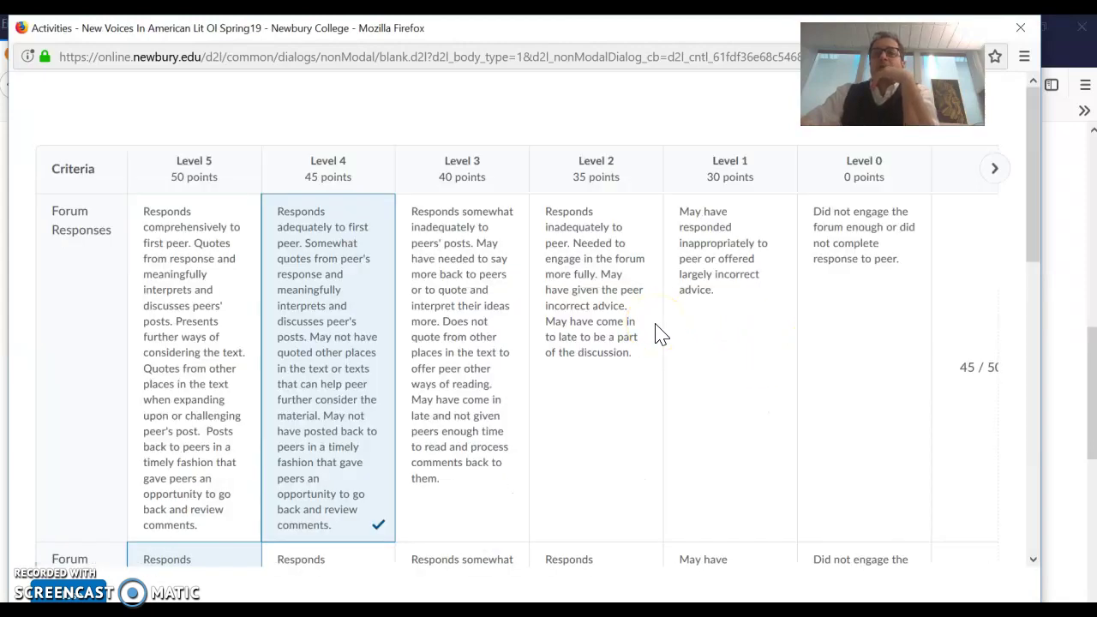
{"action": "scroll", "coordinate": [660, 334], "scroll_direction": "down", "scroll_amount": 5}
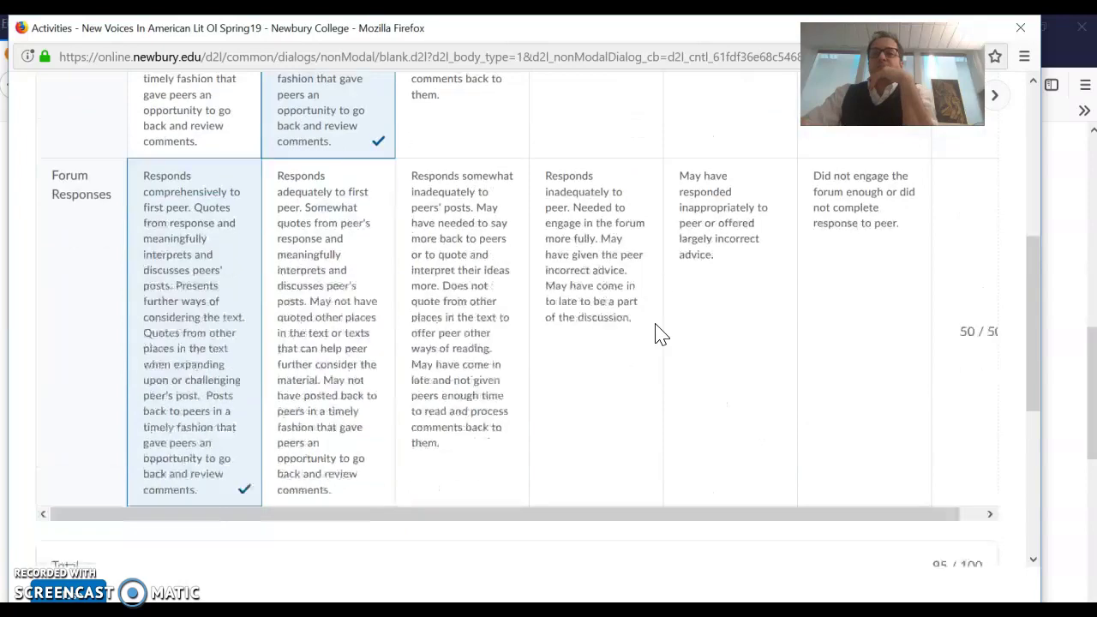
{"action": "scroll", "coordinate": [659, 334], "scroll_direction": "down", "scroll_amount": 5}
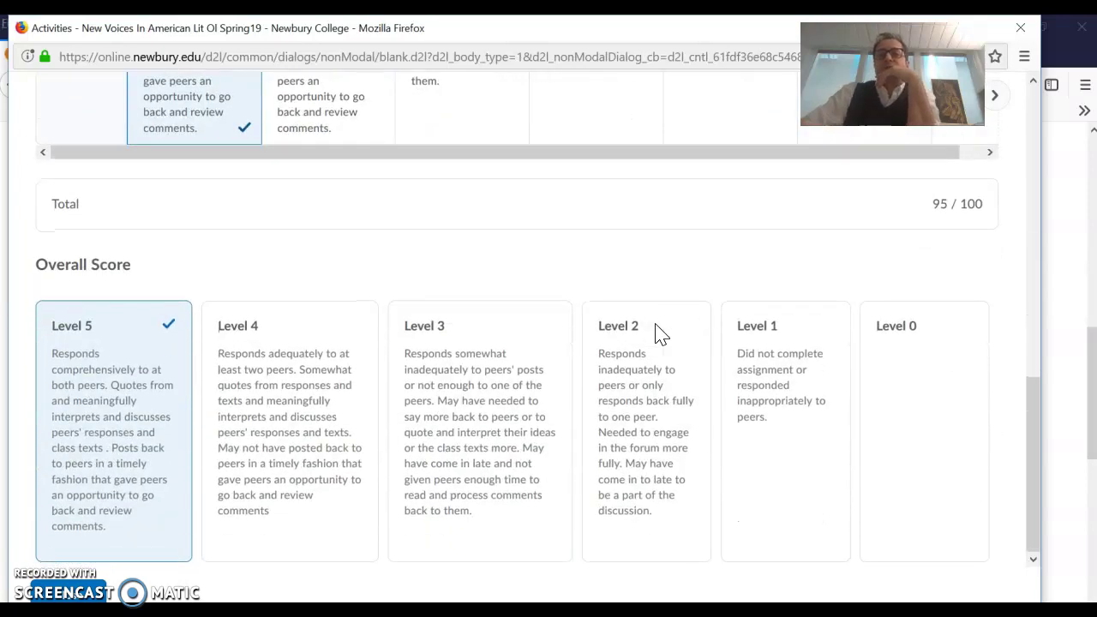
{"action": "scroll", "coordinate": [660, 335], "scroll_direction": "up", "scroll_amount": 8}
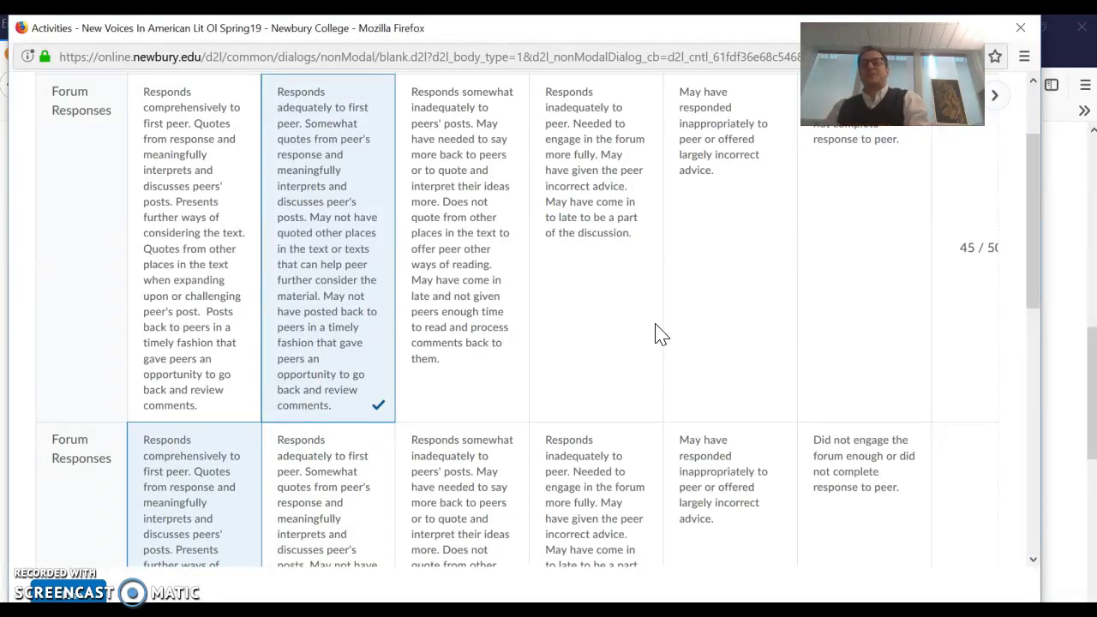
{"action": "left_click", "coordinate": [1022, 30]}
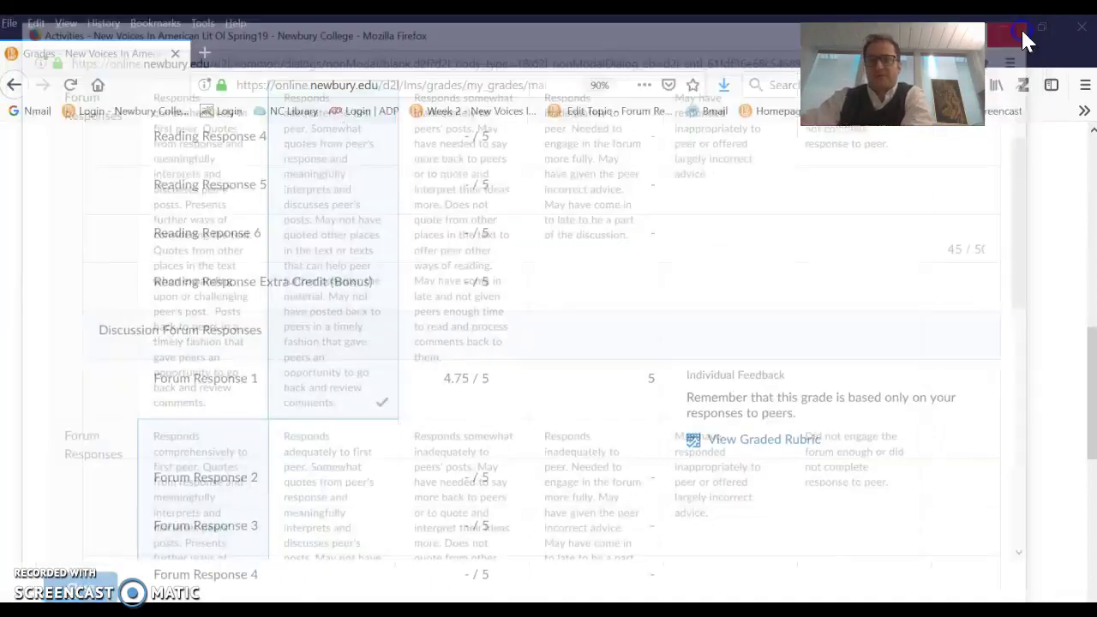
Scroll back up to Reading Response 1 and view its inline feedback.
{"action": "scroll", "coordinate": [626, 251], "scroll_direction": "up", "scroll_amount": 3}
{"action": "scroll", "coordinate": [626, 249], "scroll_direction": "up", "scroll_amount": 1}
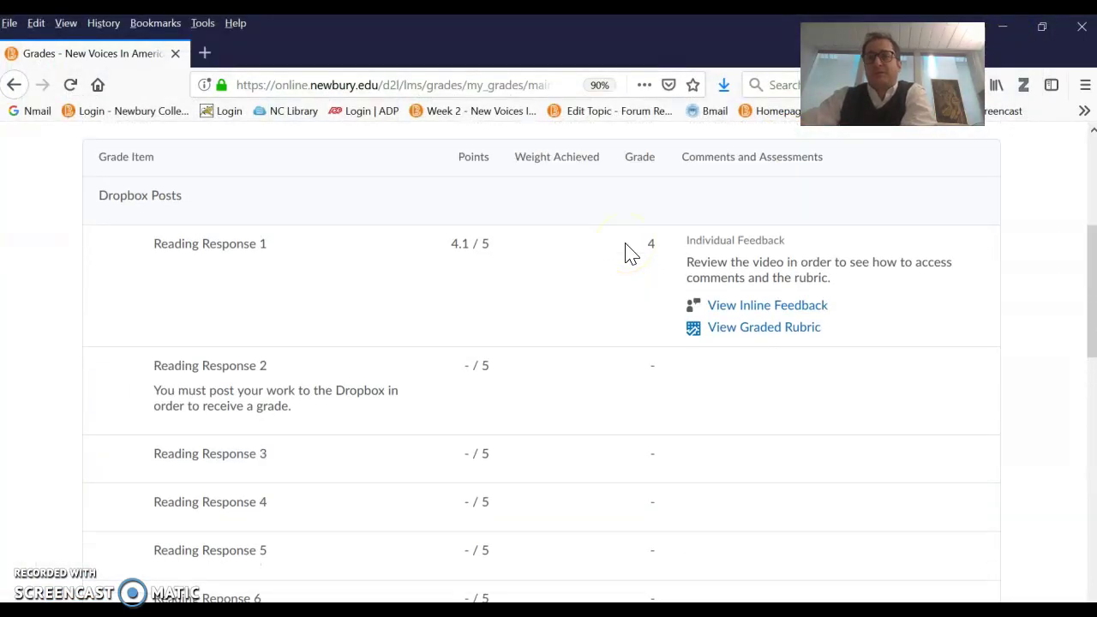
{"action": "left_click", "coordinate": [735, 314]}
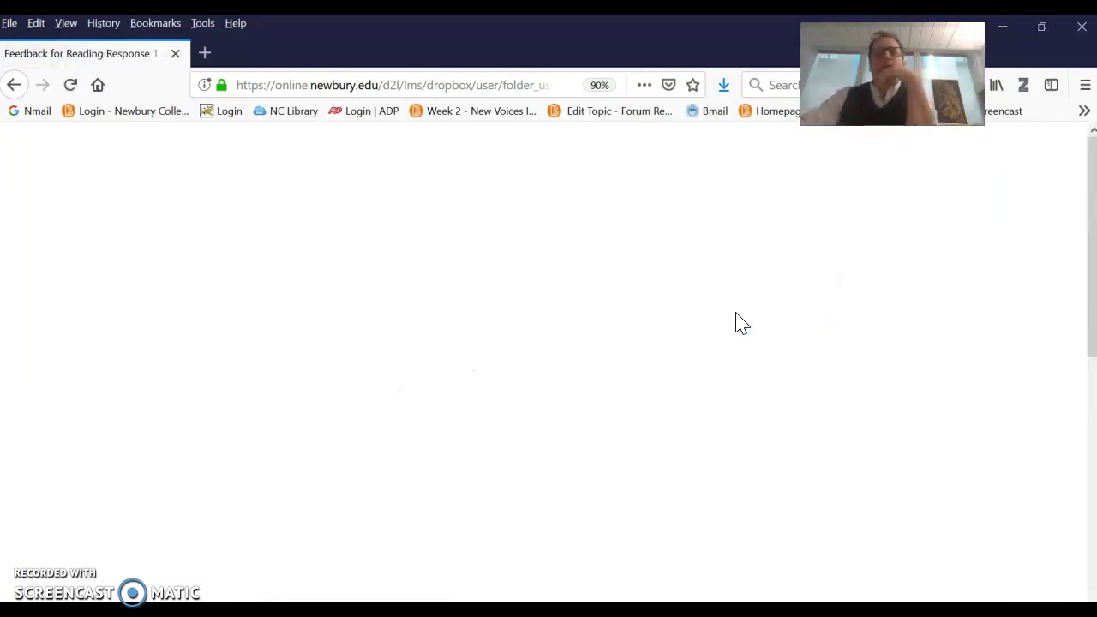
Review Reading Response 1's scores in the Reading Responses Rubric.
{"action": "scroll", "coordinate": [723, 377], "scroll_direction": "down", "scroll_amount": 2}
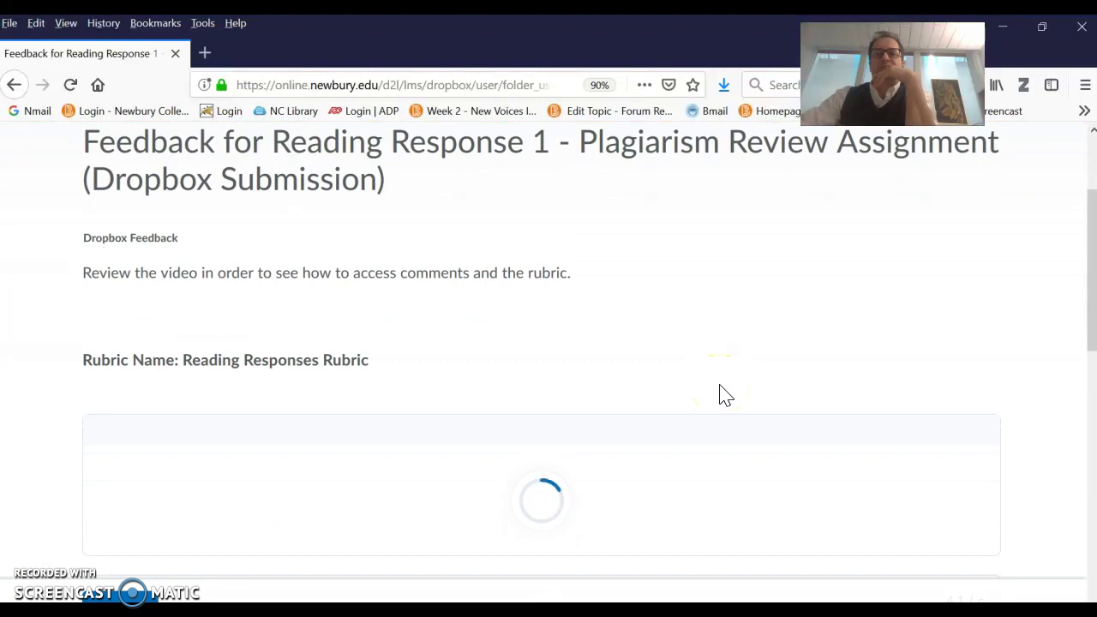
{"action": "scroll", "coordinate": [723, 394], "scroll_direction": "down", "scroll_amount": 1}
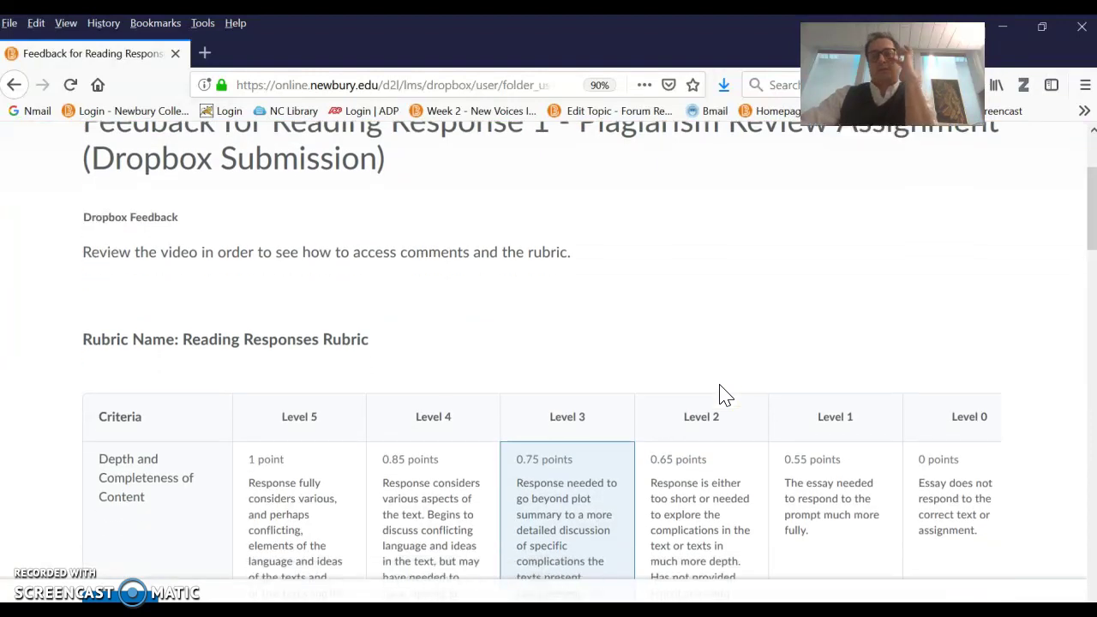
{"action": "scroll", "coordinate": [720, 394], "scroll_direction": "down", "scroll_amount": 5}
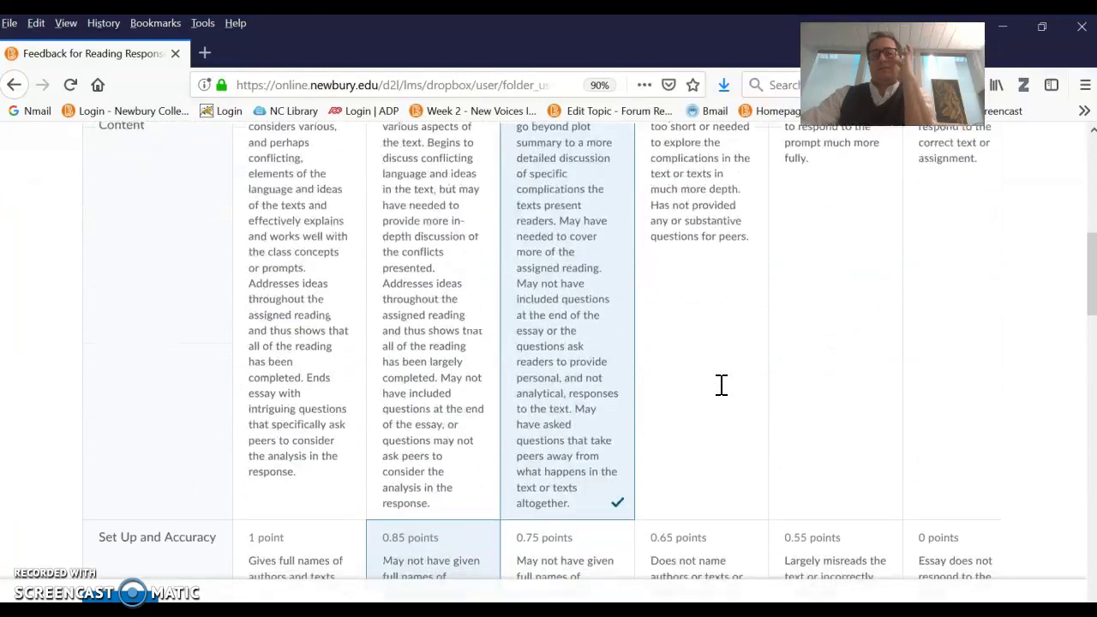
{"action": "scroll", "coordinate": [722, 384], "scroll_direction": "down", "scroll_amount": 5}
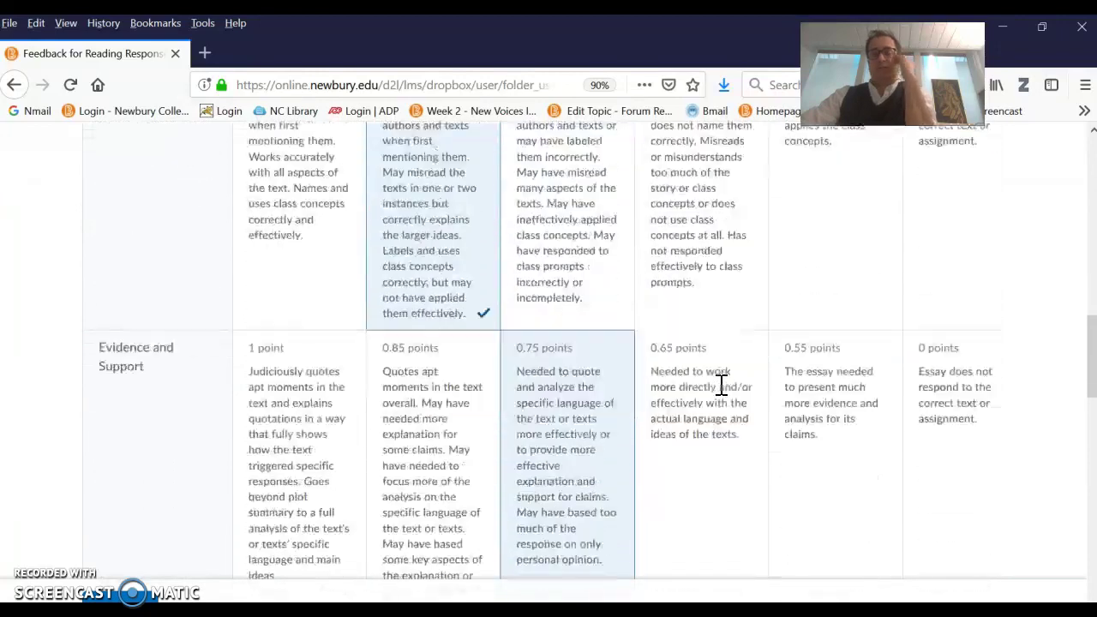
{"action": "scroll", "coordinate": [723, 385], "scroll_direction": "down", "scroll_amount": 5}
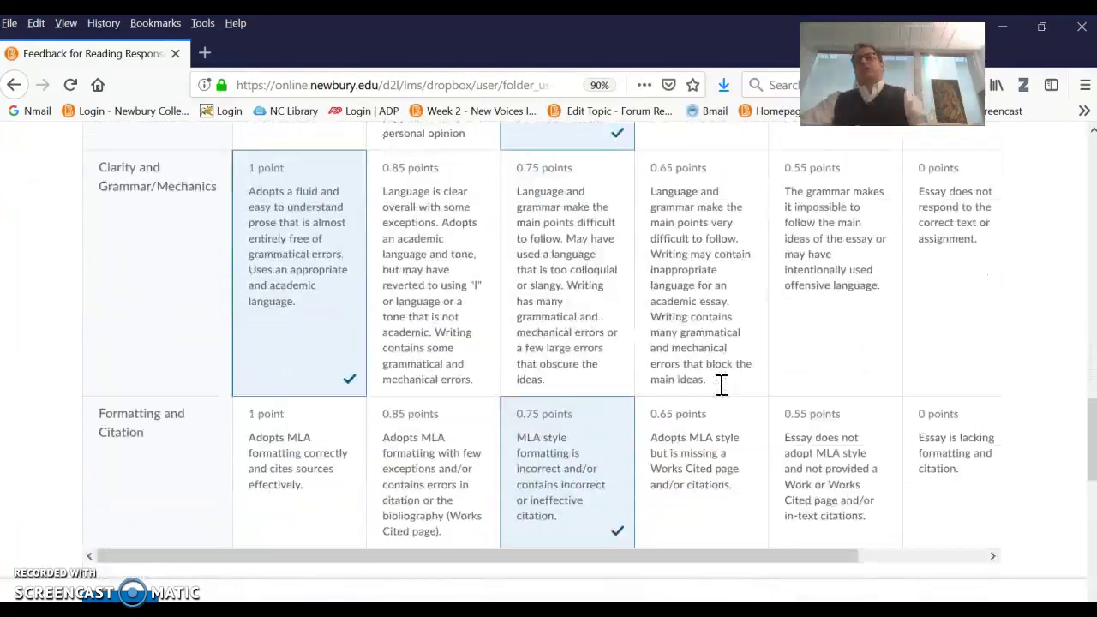
{"action": "scroll", "coordinate": [721, 385], "scroll_direction": "down", "scroll_amount": 2}
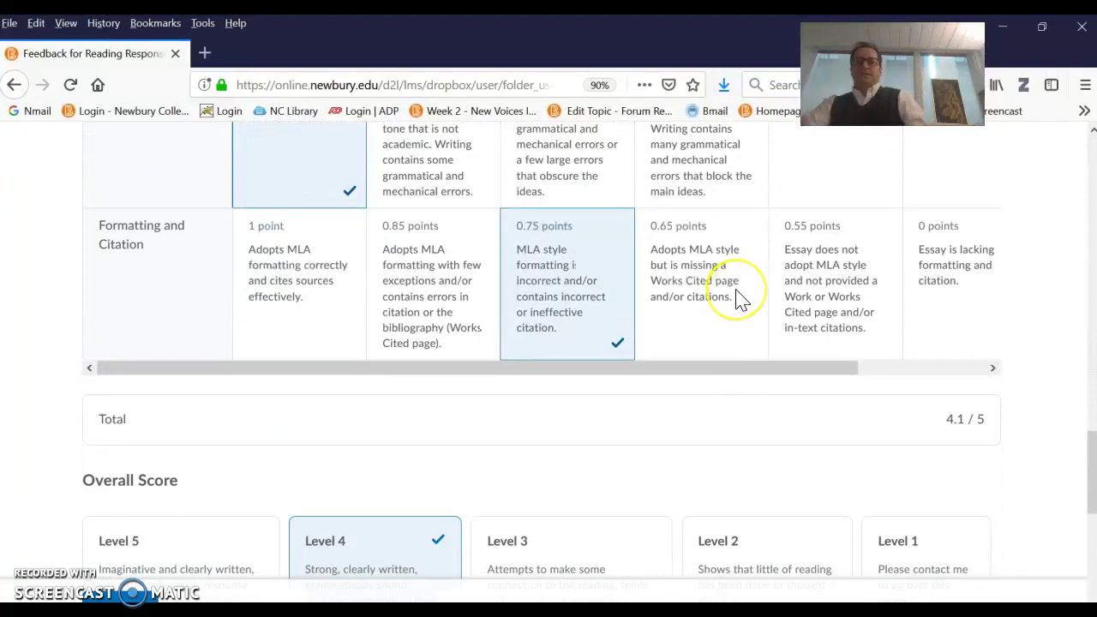
{"action": "scroll", "coordinate": [739, 299], "scroll_direction": "up", "scroll_amount": 3}
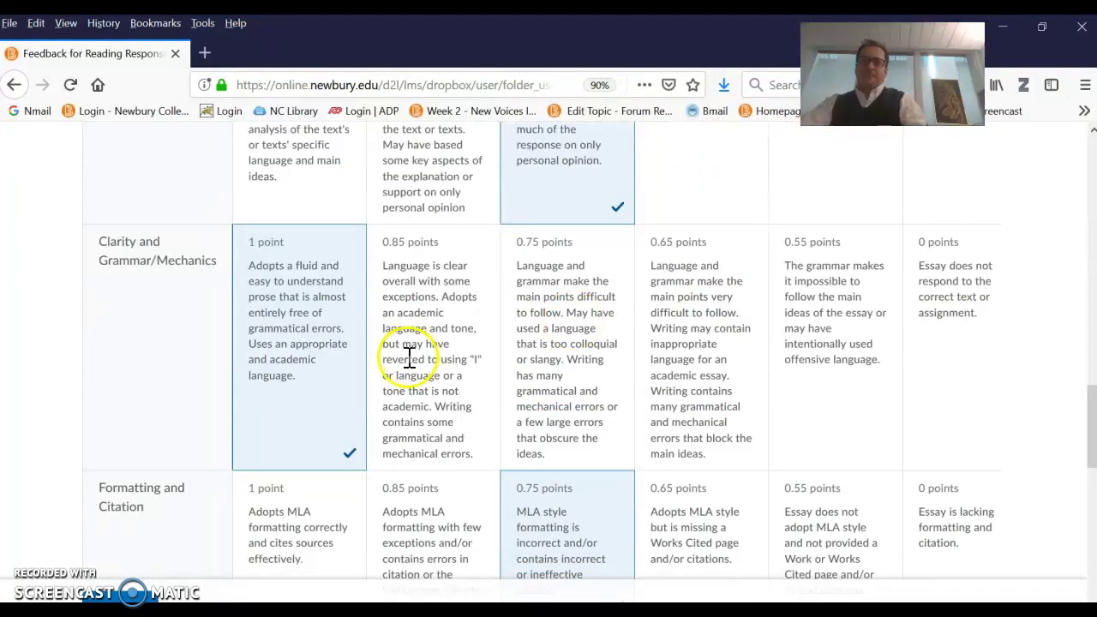
{"action": "scroll", "coordinate": [306, 223], "scroll_direction": "up", "scroll_amount": 5}
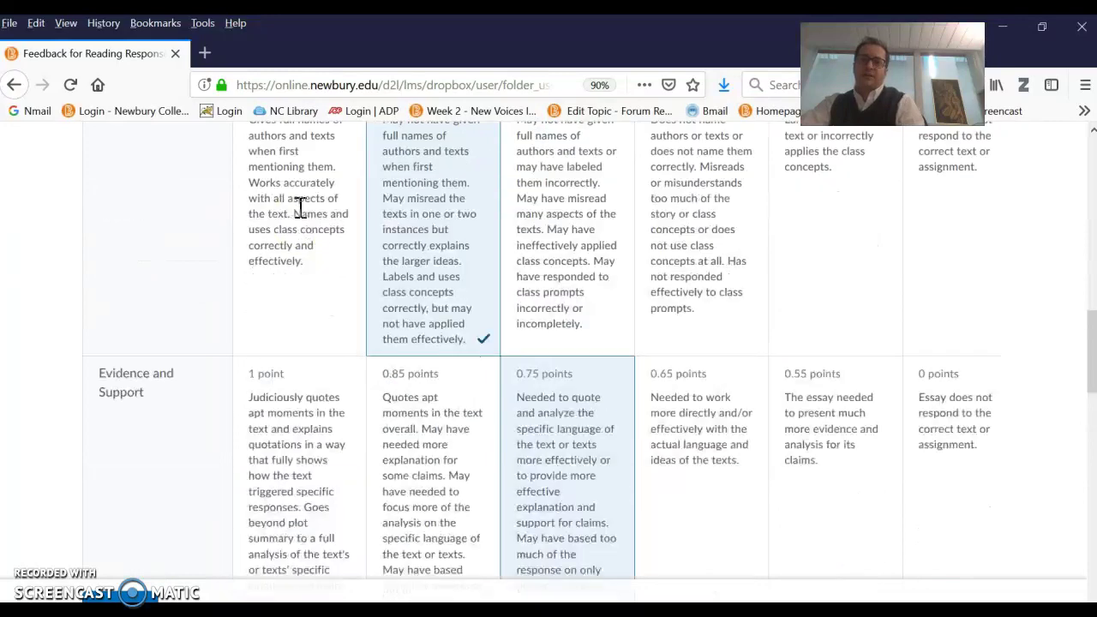
Open the Turnitin GradeMark feedback for Plagiarism Review Assignment.pdf from the Submissions table.
{"action": "scroll", "coordinate": [300, 216], "scroll_direction": "down", "scroll_amount": 10}
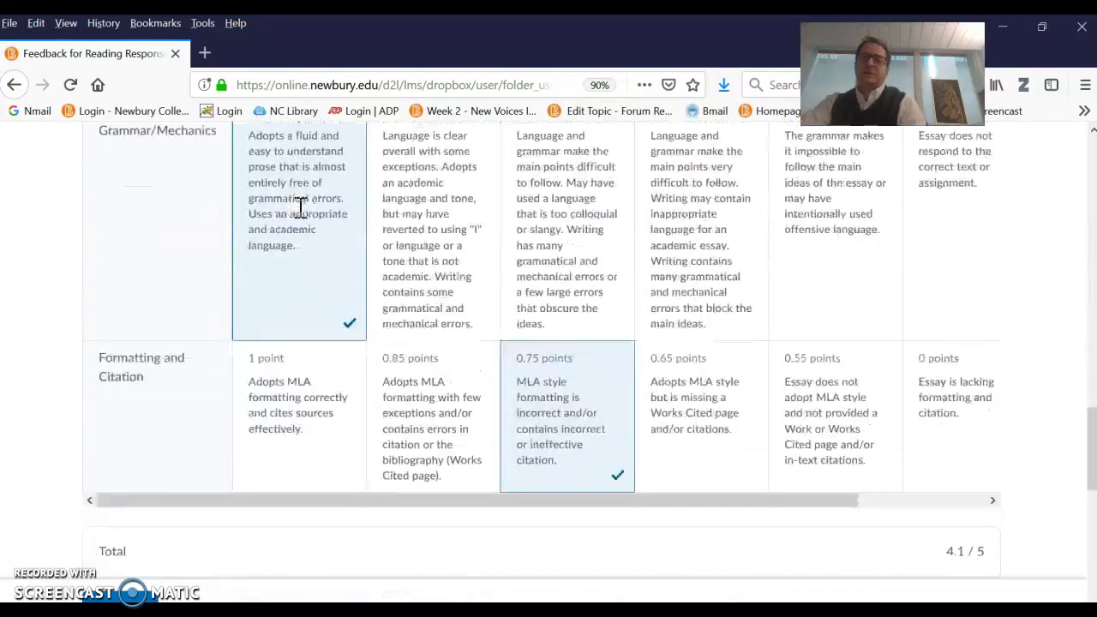
{"action": "scroll", "coordinate": [300, 207], "scroll_direction": "down", "scroll_amount": 3}
{"action": "scroll", "coordinate": [306, 360], "scroll_direction": "down", "scroll_amount": 2}
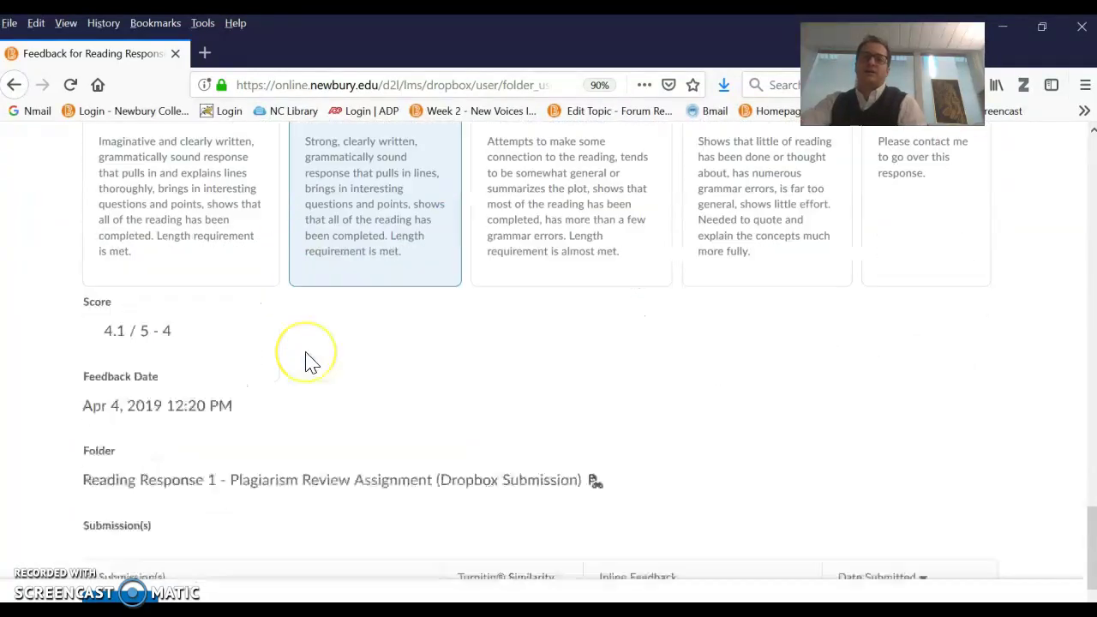
{"action": "scroll", "coordinate": [308, 362], "scroll_direction": "down", "scroll_amount": 1}
{"action": "left_click", "coordinate": [669, 453]}
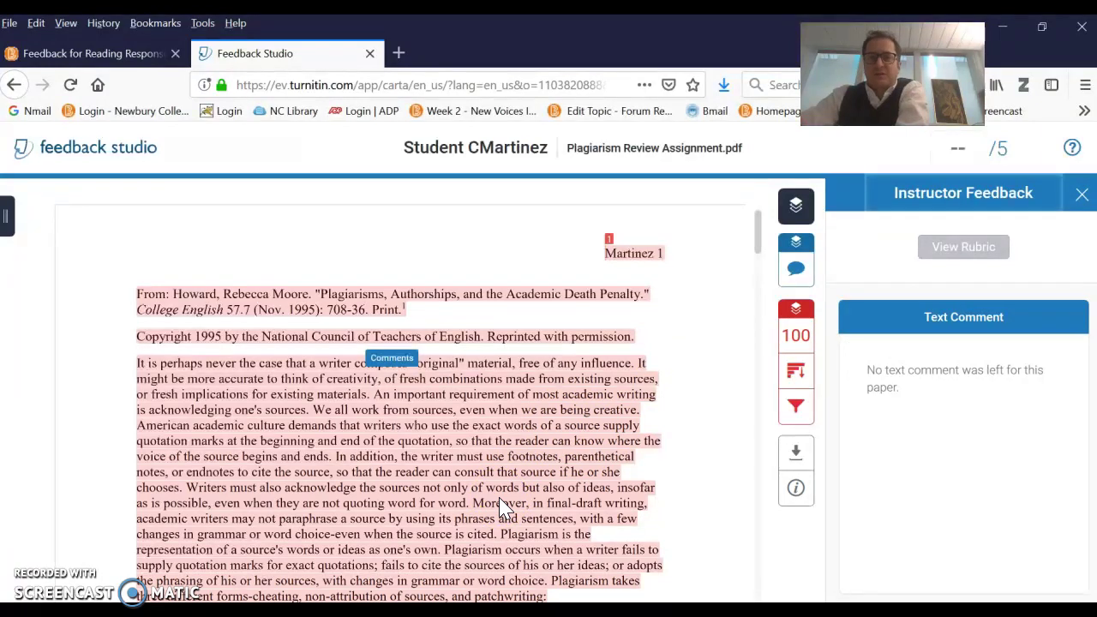
Turn off the similarity match highlighting and close the Instructor Feedback panel.
{"action": "left_click", "coordinate": [797, 314]}
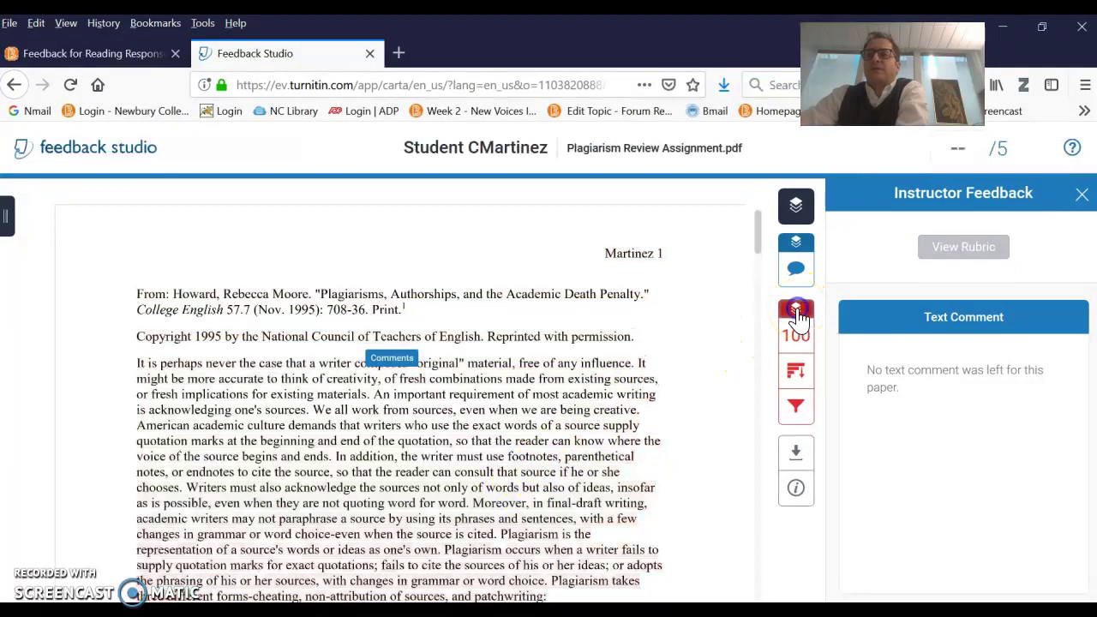
{"action": "scroll", "coordinate": [636, 428], "scroll_direction": "down", "scroll_amount": 1}
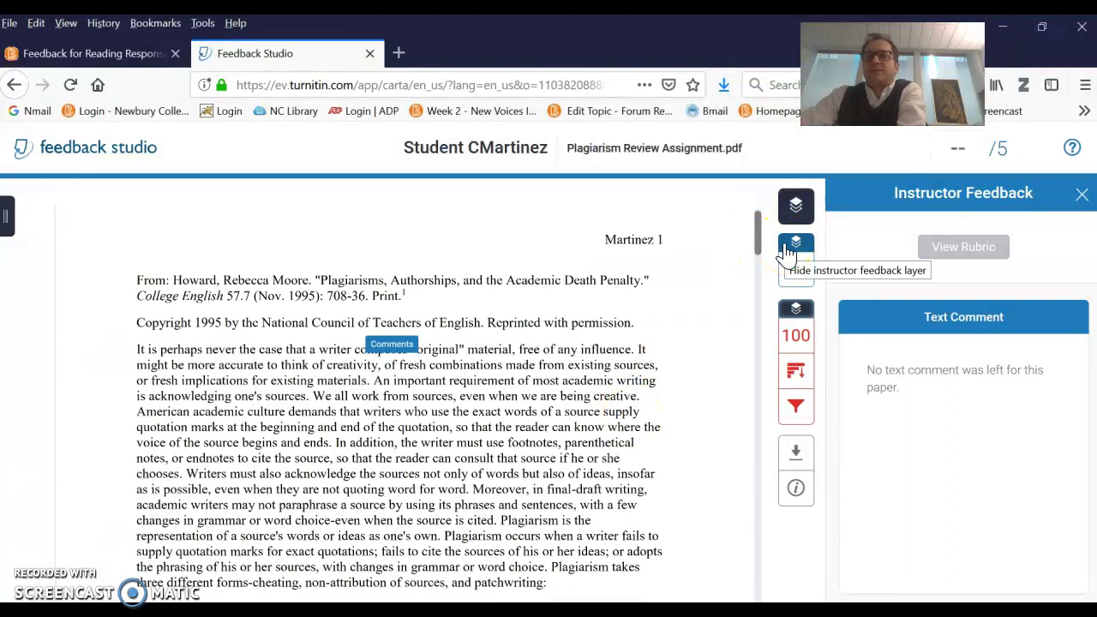
{"action": "left_click", "coordinate": [1082, 197]}
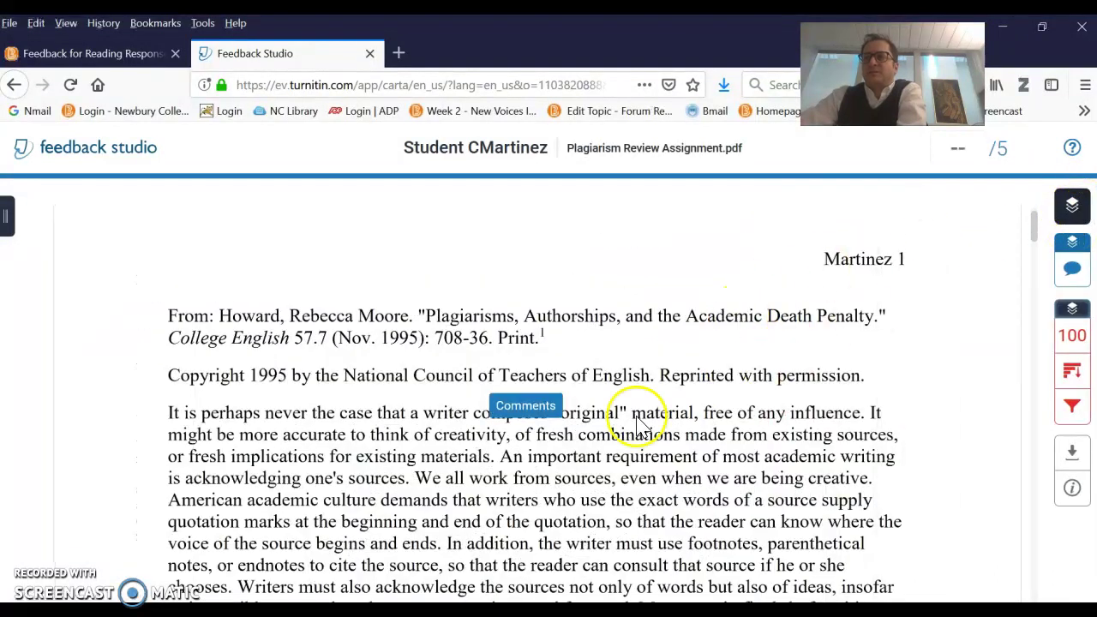
Read the paper's comment, then follow the Grammar: Run-ons comment's Purdue OWL link.
{"action": "left_click", "coordinate": [540, 418]}
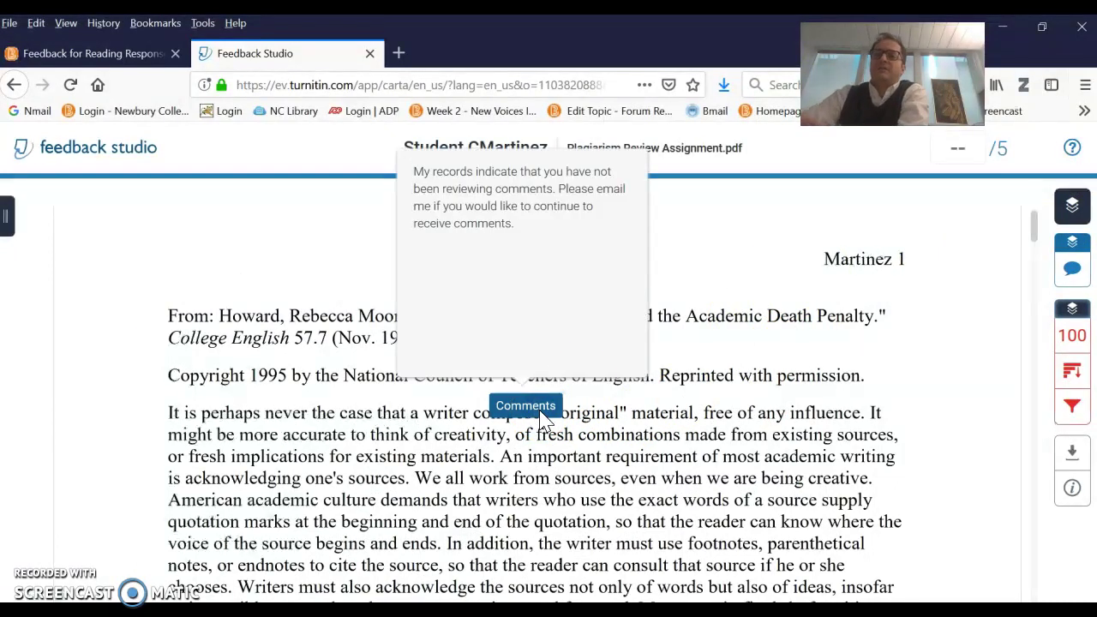
{"action": "left_click", "coordinate": [629, 437]}
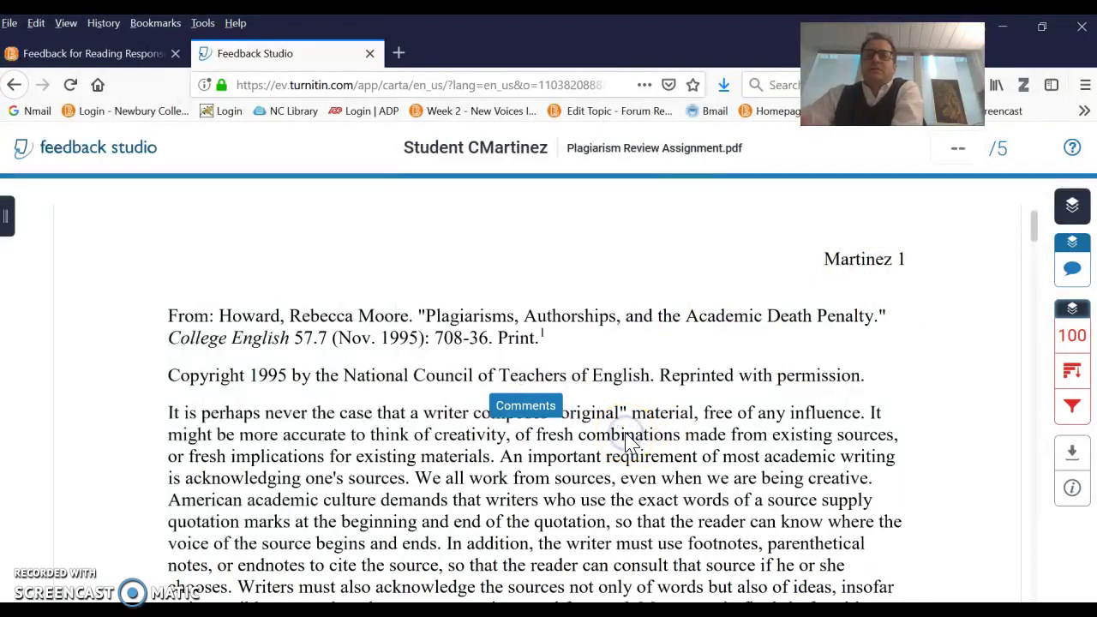
{"action": "scroll", "coordinate": [629, 439], "scroll_direction": "down", "scroll_amount": 5}
{"action": "scroll", "coordinate": [628, 441], "scroll_direction": "down", "scroll_amount": 3}
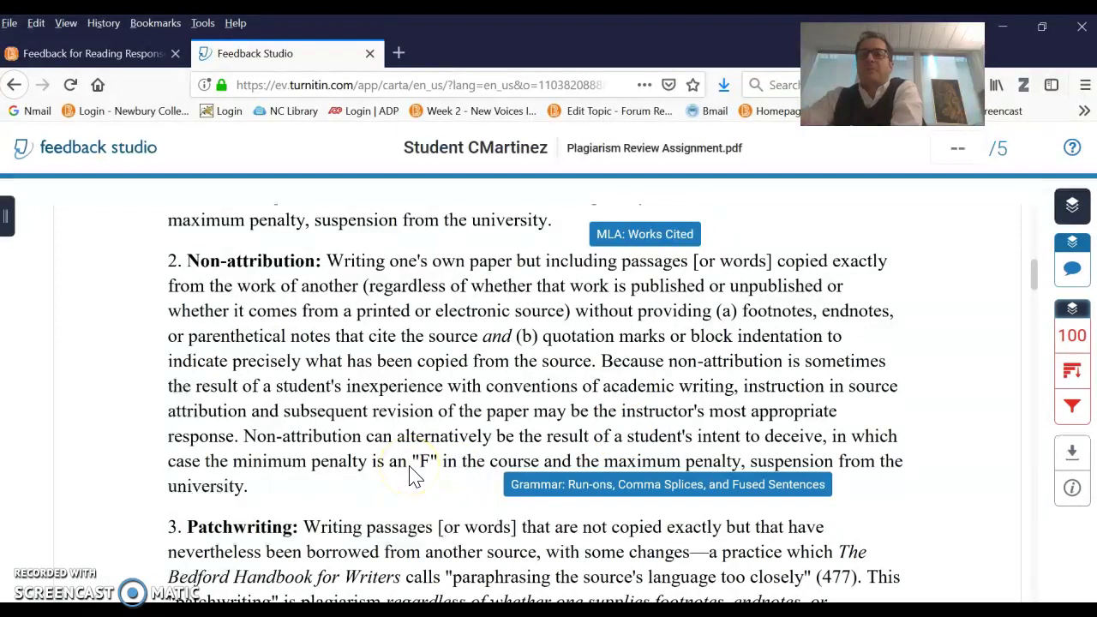
{"action": "scroll", "coordinate": [412, 476], "scroll_direction": "down", "scroll_amount": 2}
{"action": "scroll", "coordinate": [411, 476], "scroll_direction": "down", "scroll_amount": 1}
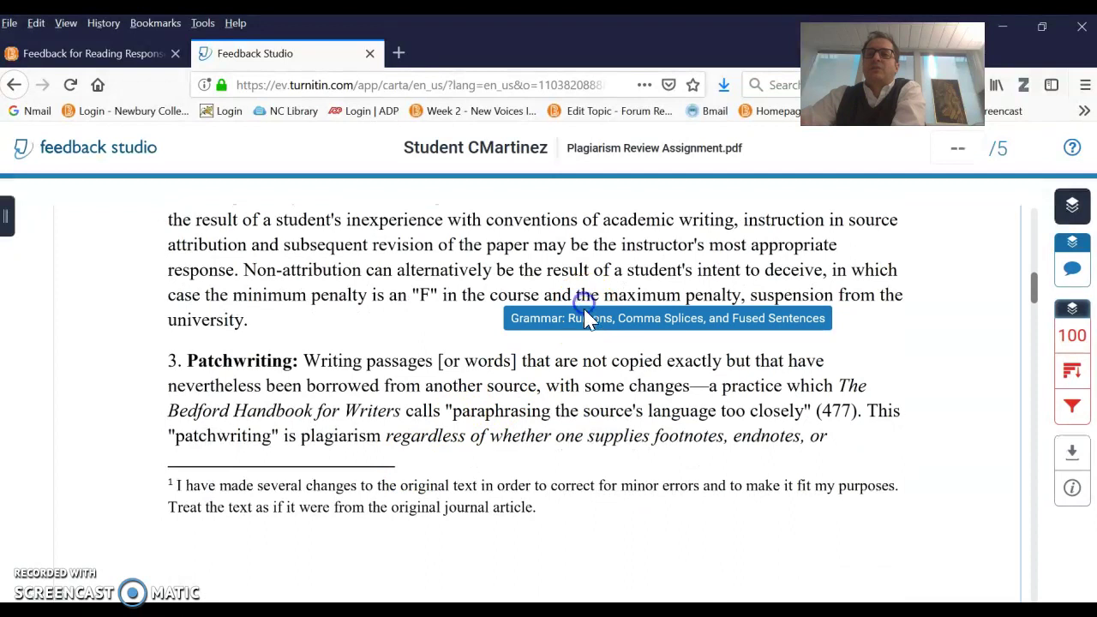
{"action": "left_click", "coordinate": [588, 323]}
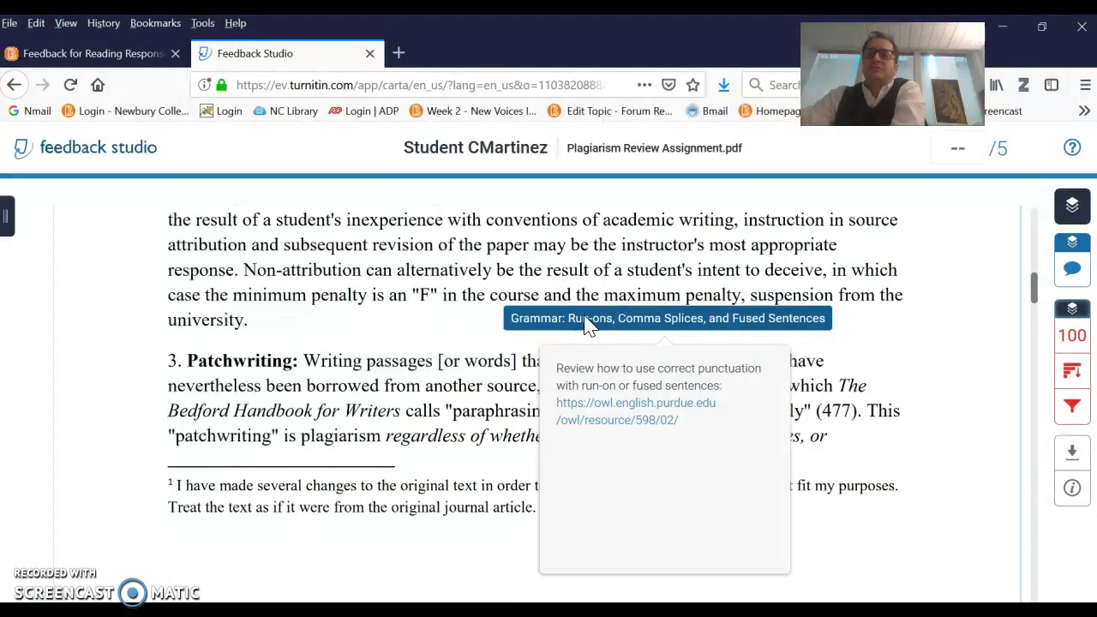
{"action": "left_click", "coordinate": [617, 410]}
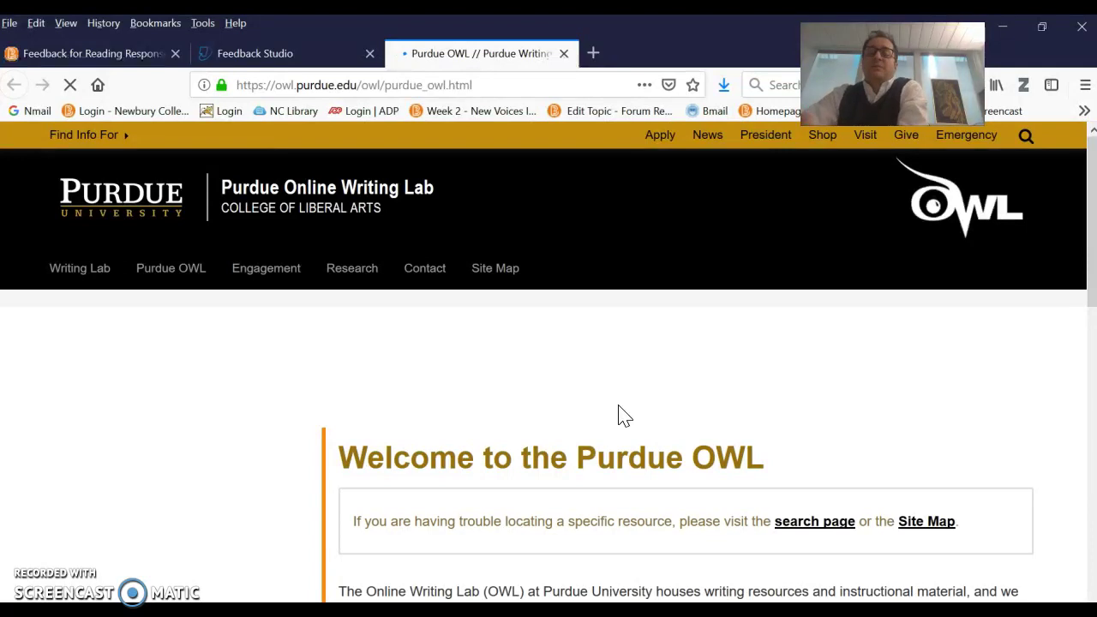
Expand the General Writing and Grammar sections in the Purdue OWL sidebar.
{"action": "scroll", "coordinate": [578, 552], "scroll_direction": "down", "scroll_amount": 1}
{"action": "scroll", "coordinate": [578, 559], "scroll_direction": "down", "scroll_amount": 5}
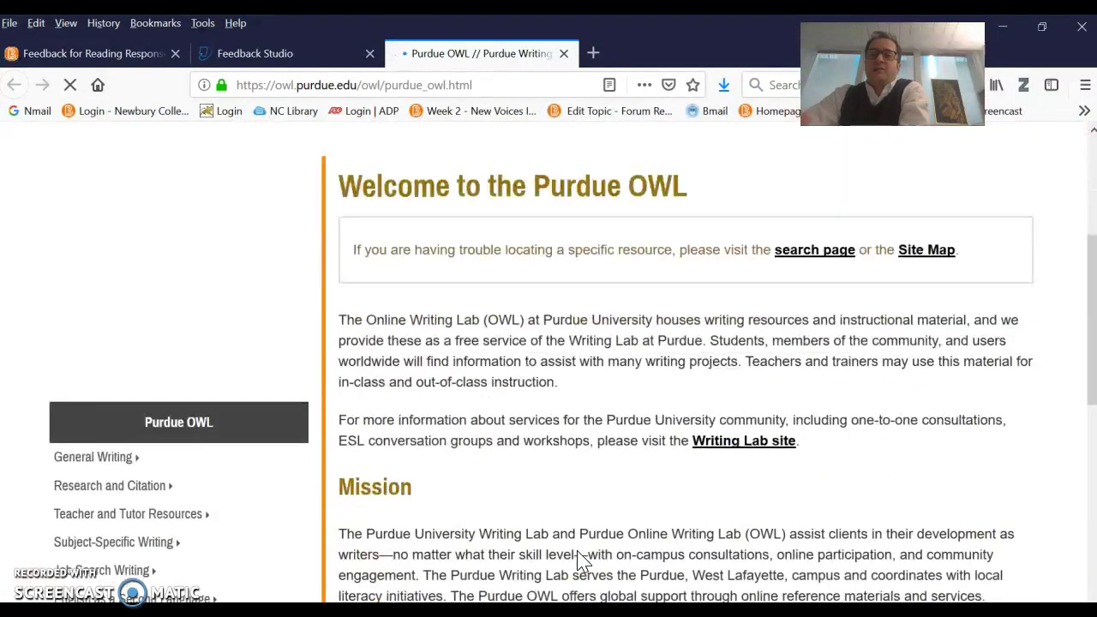
{"action": "scroll", "coordinate": [110, 520], "scroll_direction": "down", "scroll_amount": 3}
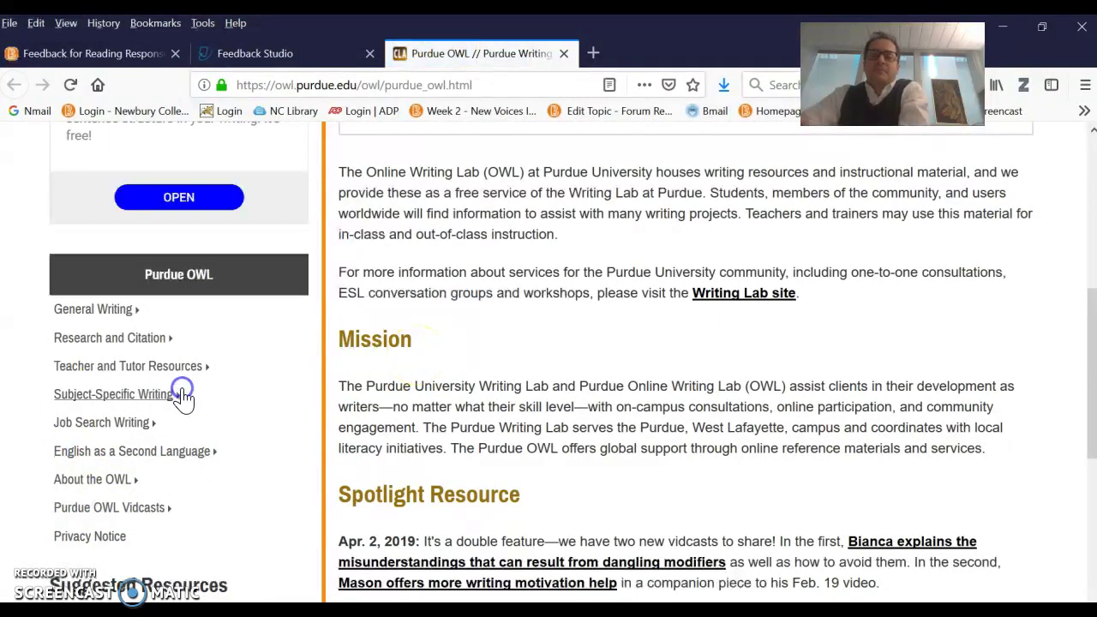
{"action": "left_click", "coordinate": [158, 317]}
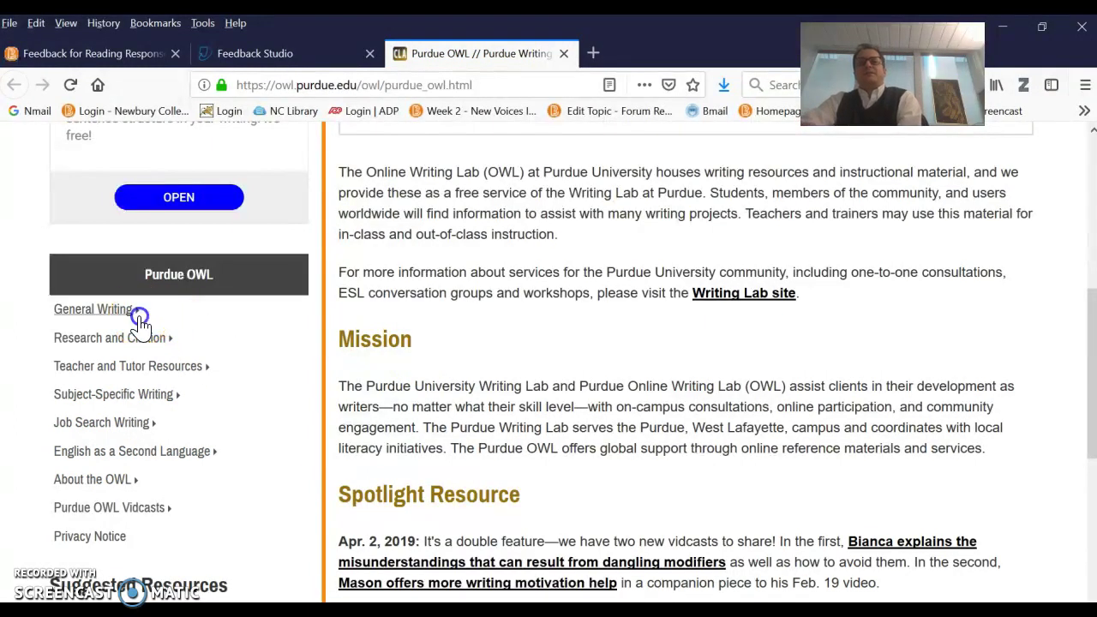
{"action": "left_click", "coordinate": [142, 317]}
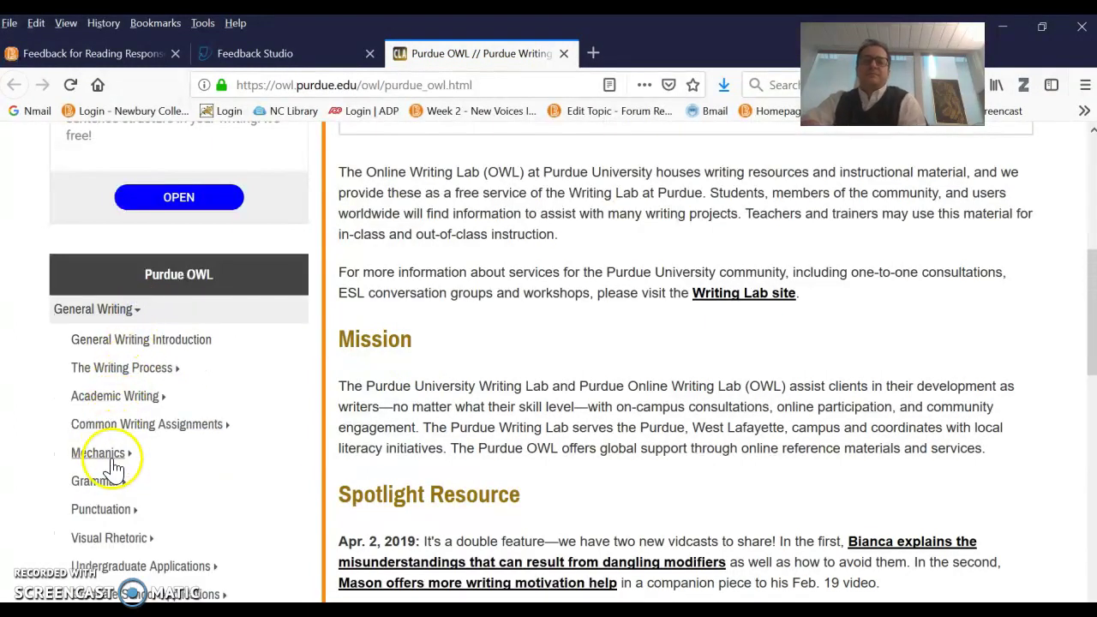
{"action": "left_click", "coordinate": [111, 485]}
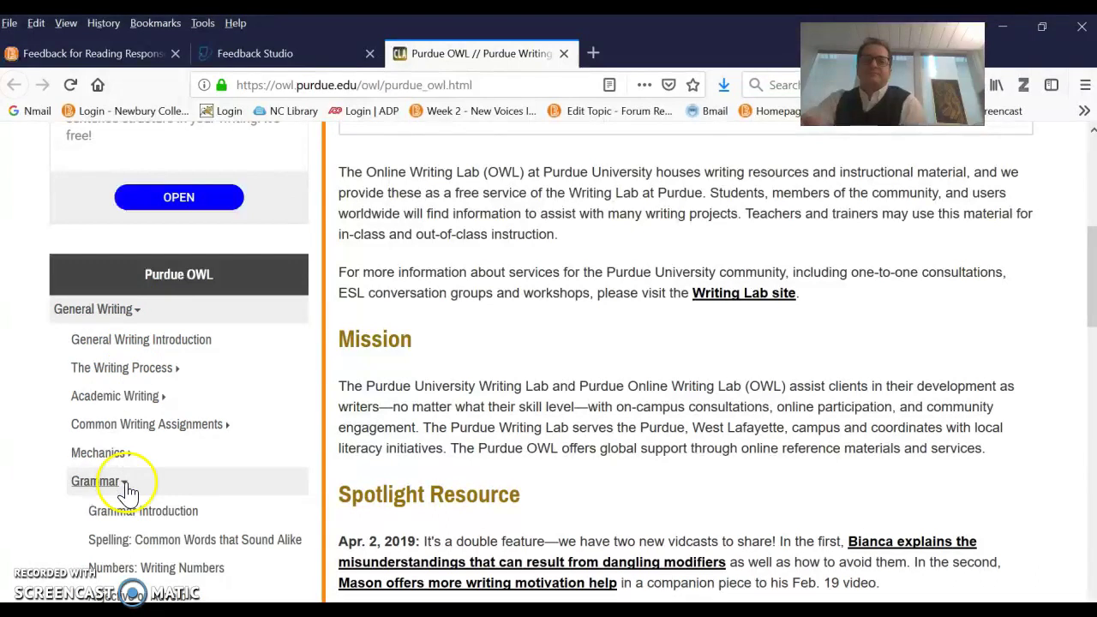
Open the Spelling: Common Words that Sound Alike page.
{"action": "scroll", "coordinate": [178, 495], "scroll_direction": "down", "scroll_amount": 3}
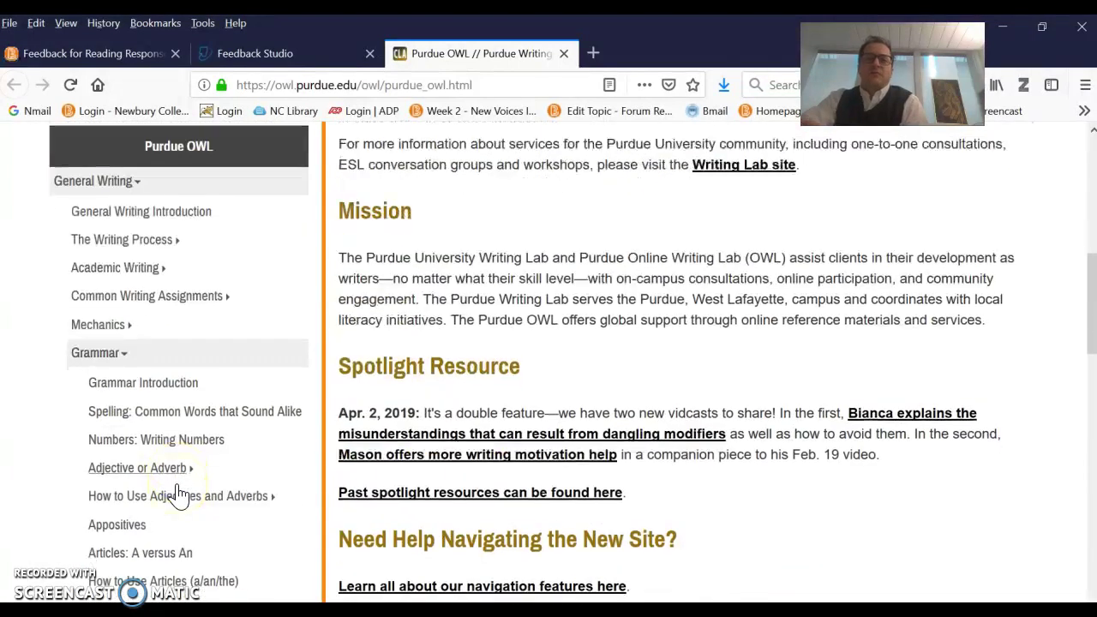
{"action": "left_click", "coordinate": [163, 420]}
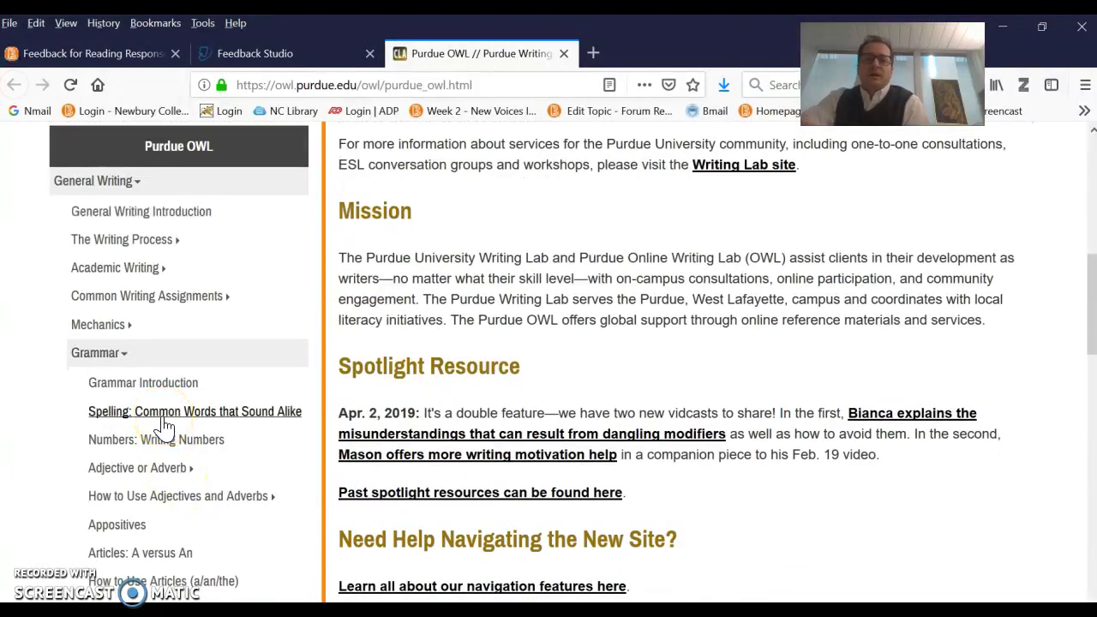
{"action": "scroll", "coordinate": [163, 424], "scroll_direction": "down", "scroll_amount": 2}
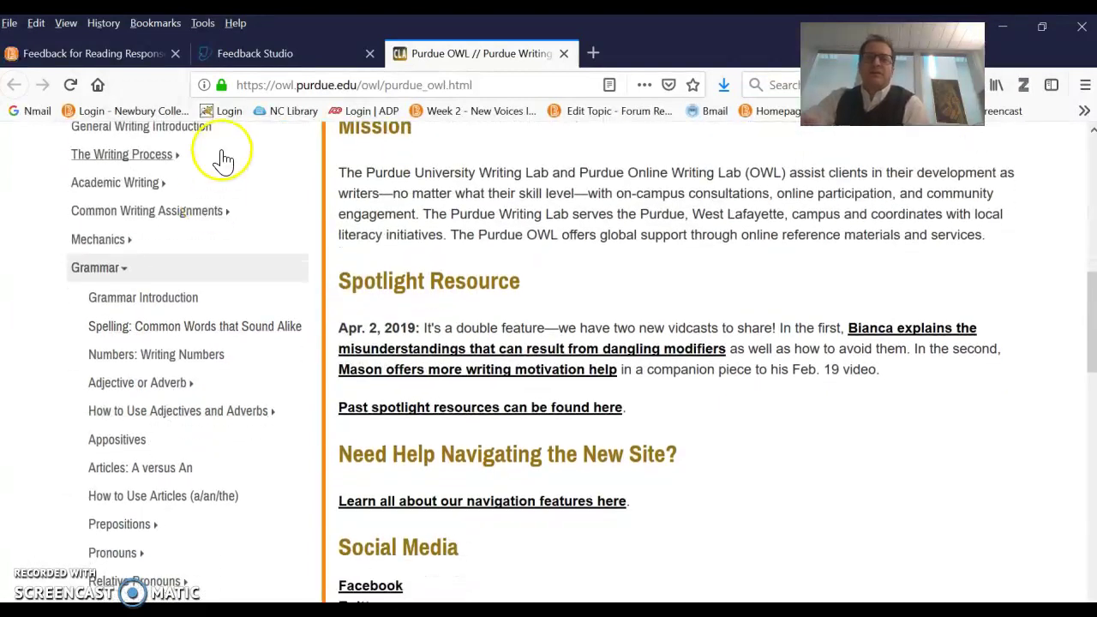
Back in Feedback Studio, open the MLA: Works Cited comment and follow its Purdue OWL link.
{"action": "left_click", "coordinate": [257, 55]}
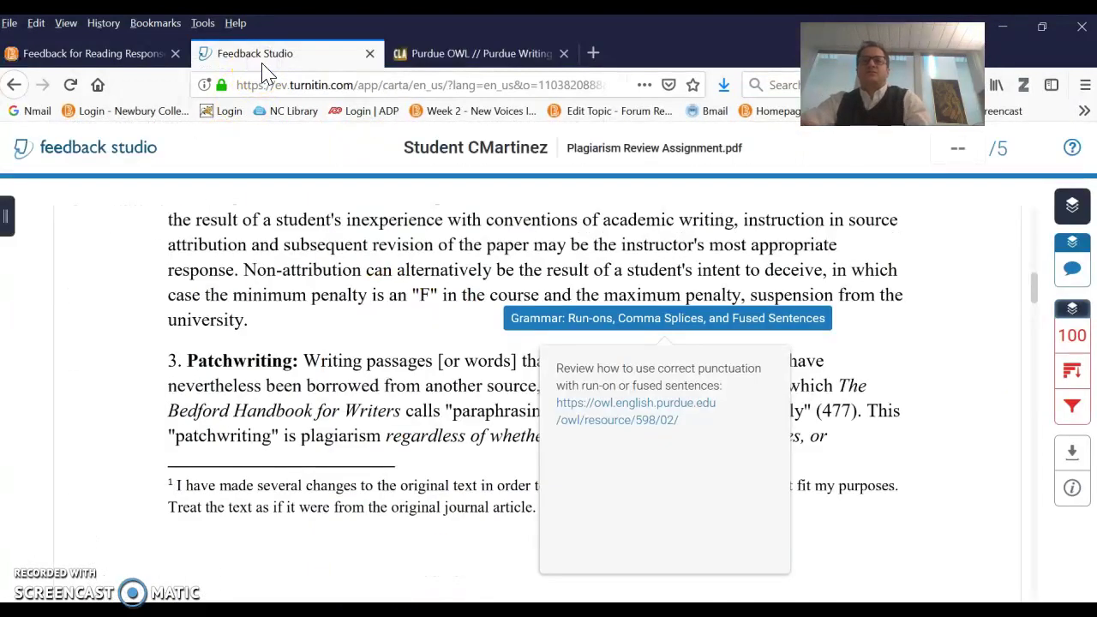
{"action": "scroll", "coordinate": [347, 310], "scroll_direction": "up", "scroll_amount": 4}
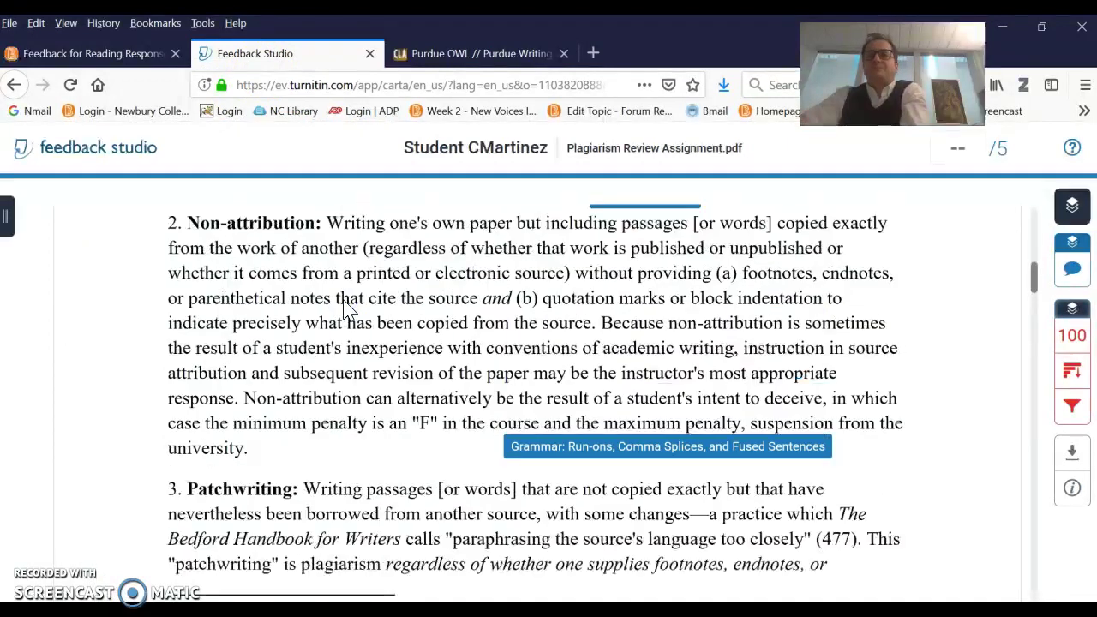
{"action": "left_click", "coordinate": [614, 254]}
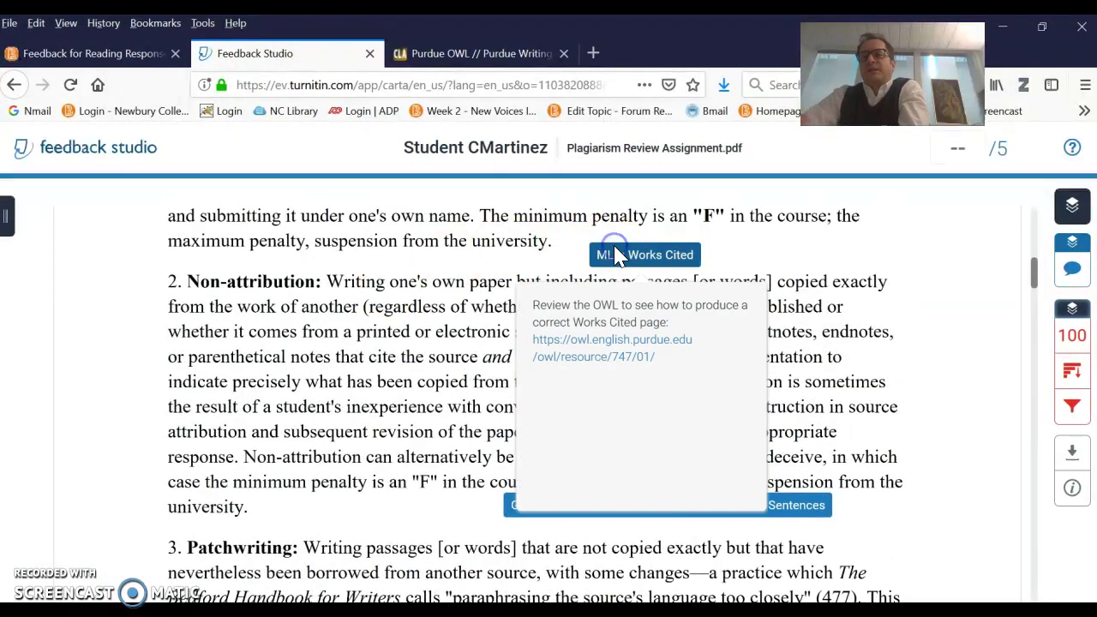
{"action": "left_click", "coordinate": [603, 350]}
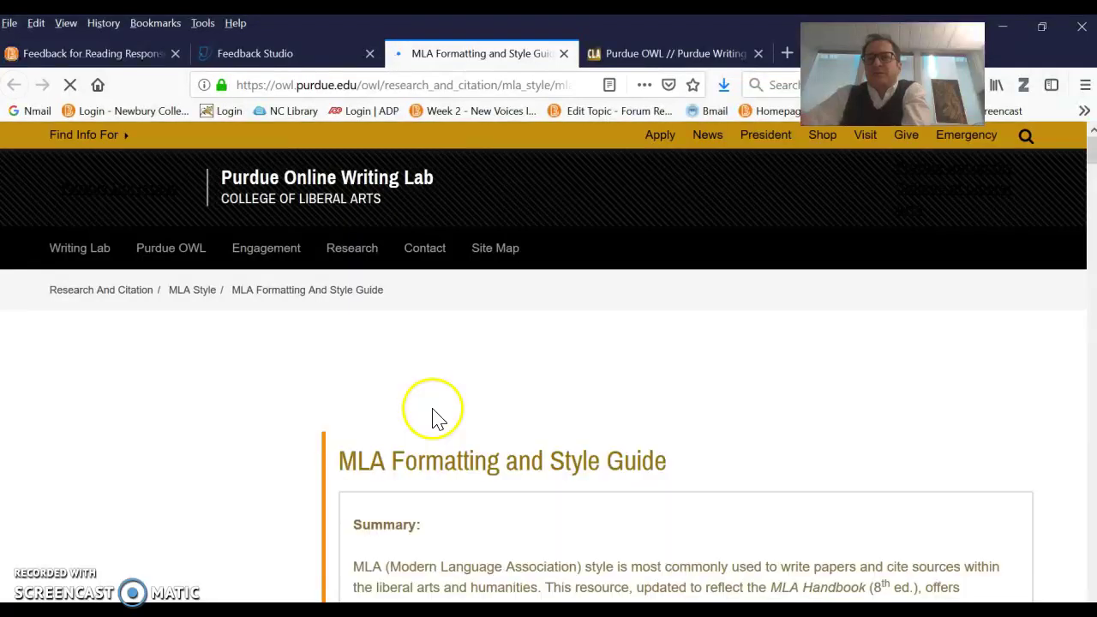
Browse the MLA guide to its core citation elements list, then return to the paper in Feedback Studio.
{"action": "scroll", "coordinate": [475, 450], "scroll_direction": "down", "scroll_amount": 2}
{"action": "scroll", "coordinate": [481, 448], "scroll_direction": "down", "scroll_amount": 4}
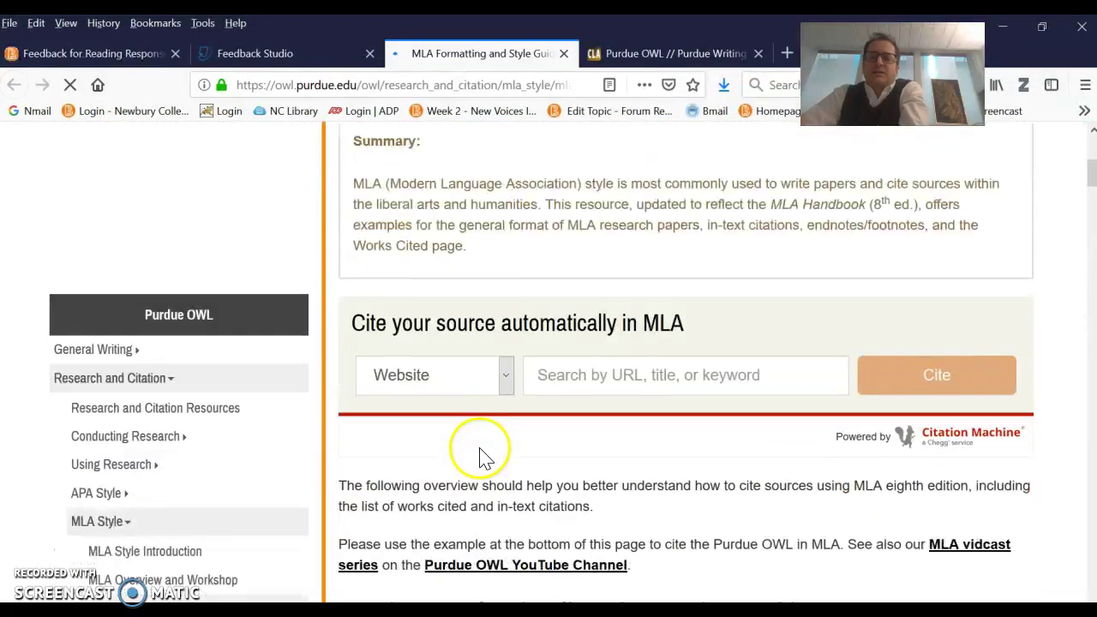
{"action": "scroll", "coordinate": [141, 497], "scroll_direction": "down", "scroll_amount": 2}
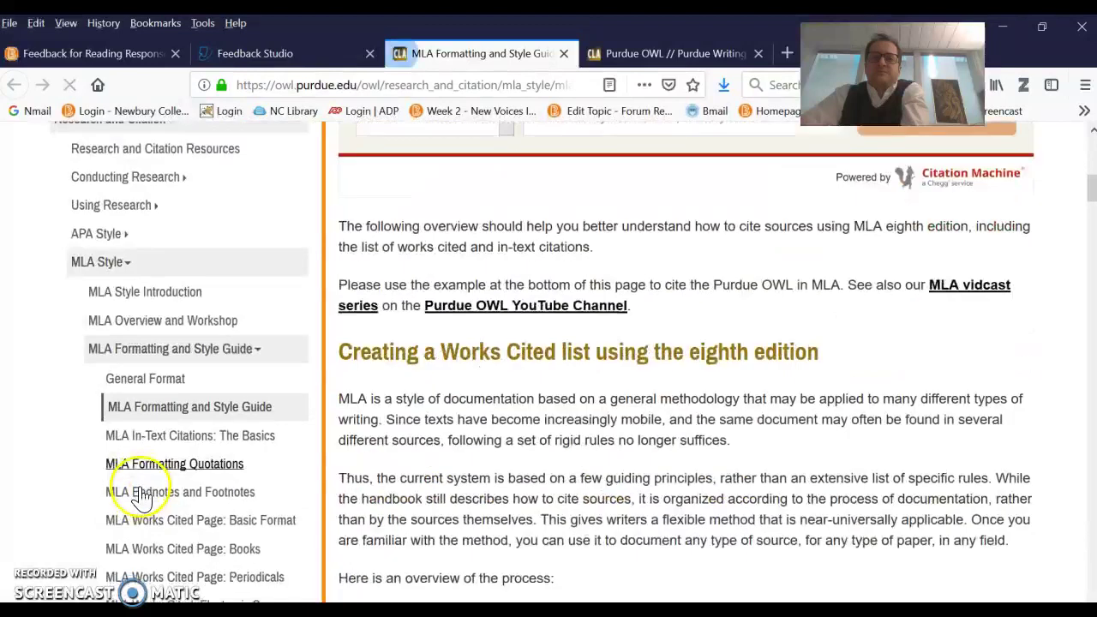
{"action": "left_click", "coordinate": [157, 532]}
{"action": "scroll", "coordinate": [151, 526], "scroll_direction": "down", "scroll_amount": 1}
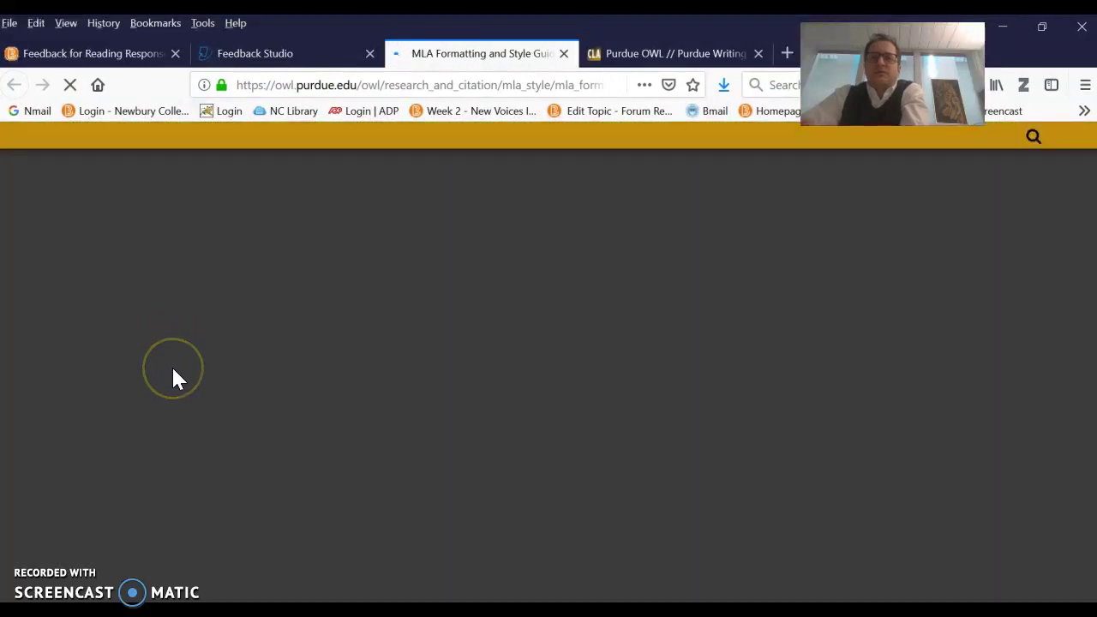
{"action": "scroll", "coordinate": [280, 447], "scroll_direction": "down", "scroll_amount": 3}
{"action": "scroll", "coordinate": [280, 459], "scroll_direction": "down", "scroll_amount": 10}
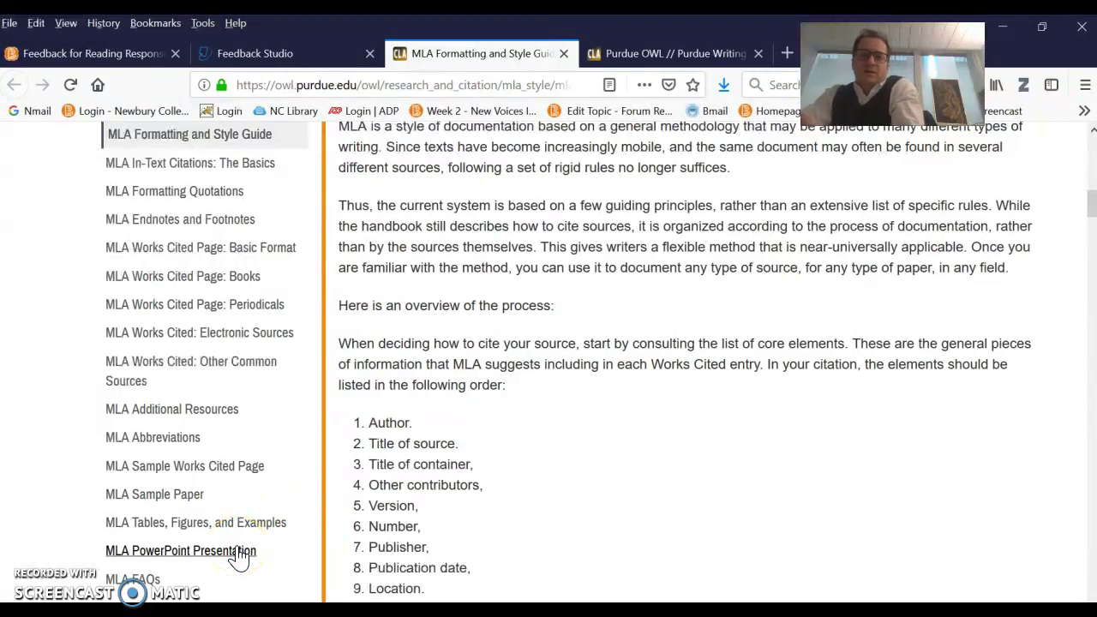
{"action": "scroll", "coordinate": [591, 417], "scroll_direction": "up", "scroll_amount": 12}
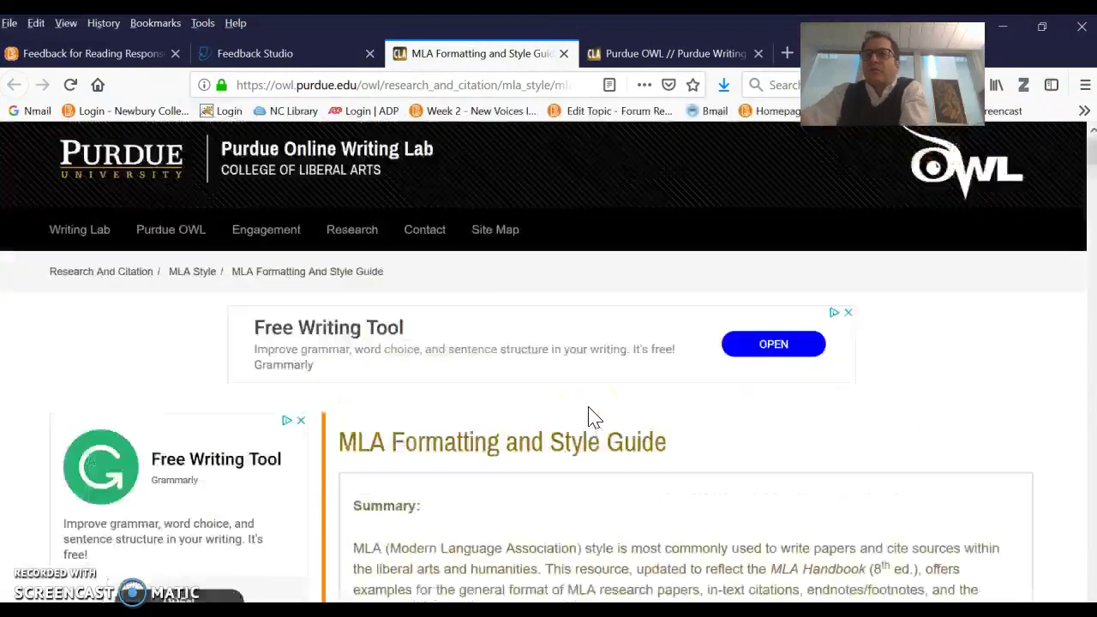
{"action": "left_click", "coordinate": [289, 53]}
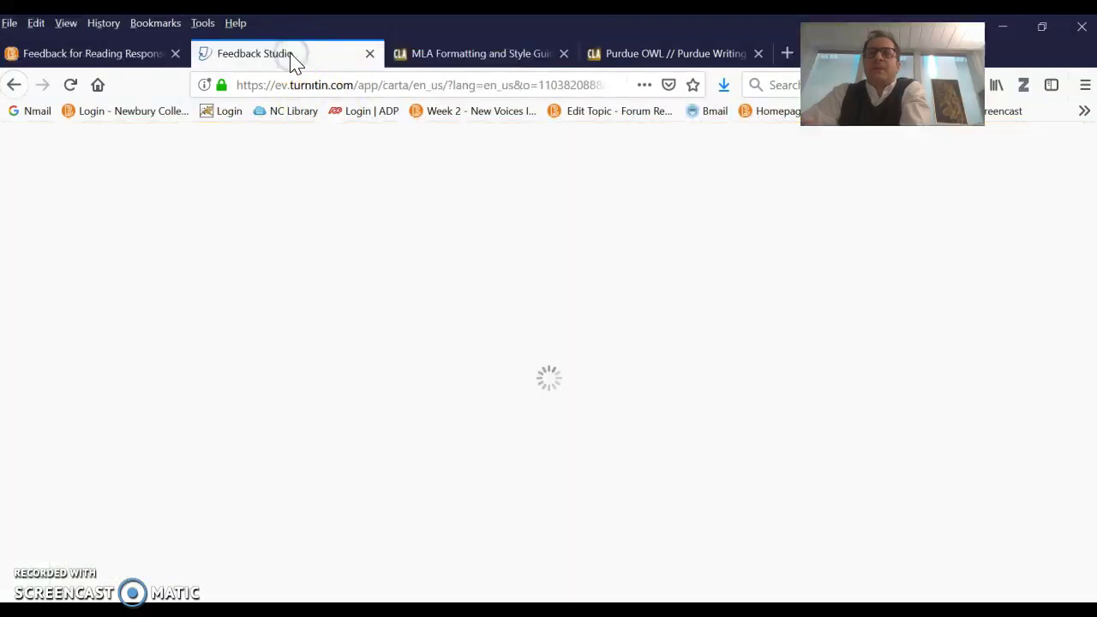
{"action": "scroll", "coordinate": [448, 334], "scroll_direction": "up", "scroll_amount": 1}
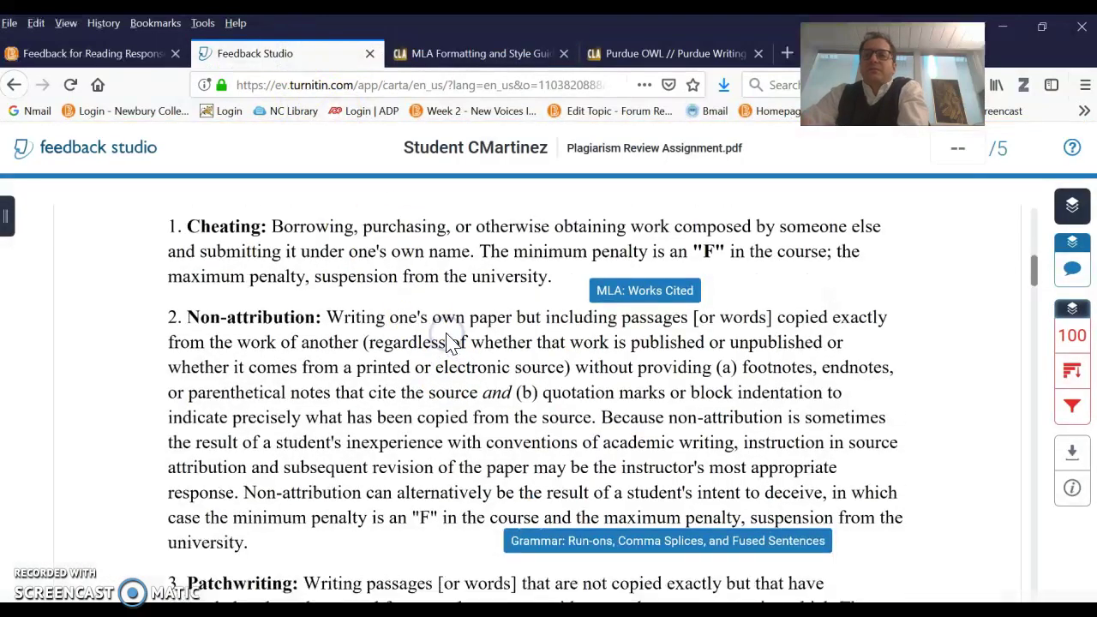
{"action": "scroll", "coordinate": [451, 341], "scroll_direction": "down", "scroll_amount": 5}
{"action": "scroll", "coordinate": [446, 337], "scroll_direction": "down", "scroll_amount": 10}
{"action": "scroll", "coordinate": [447, 340], "scroll_direction": "down", "scroll_amount": 5}
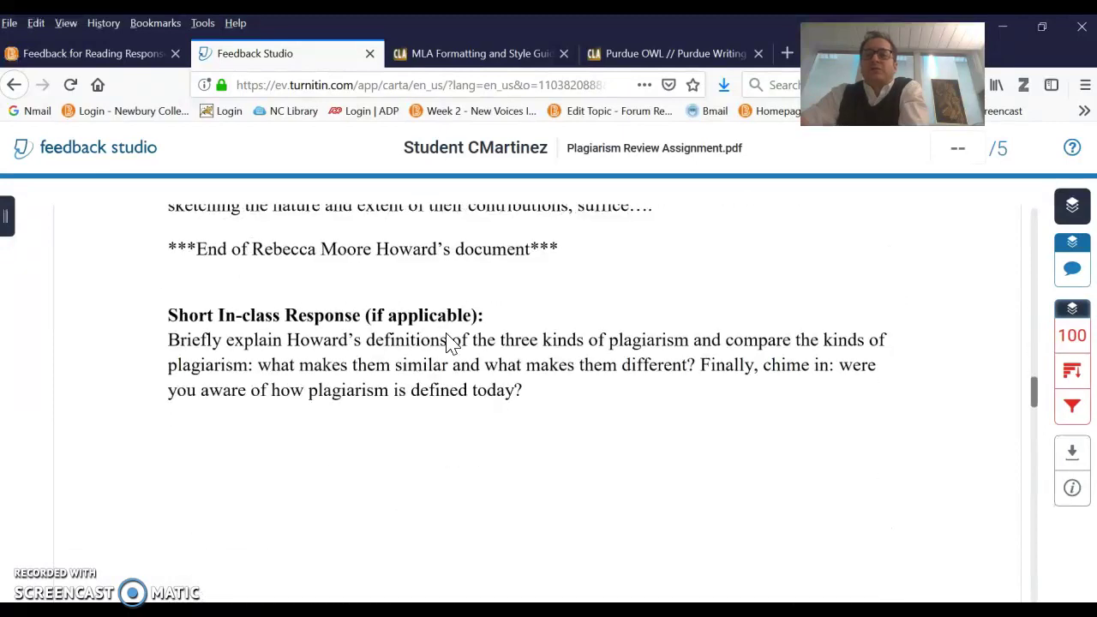
{"action": "scroll", "coordinate": [452, 341], "scroll_direction": "down", "scroll_amount": 2}
{"action": "scroll", "coordinate": [453, 343], "scroll_direction": "down", "scroll_amount": 15}
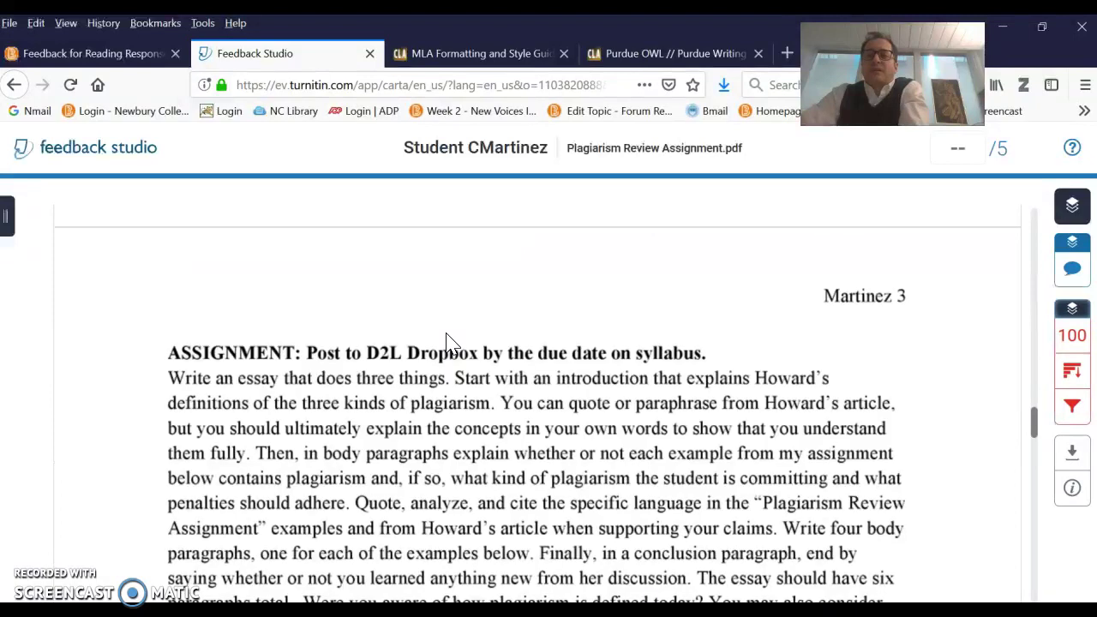
{"action": "scroll", "coordinate": [361, 426], "scroll_direction": "down", "scroll_amount": 1}
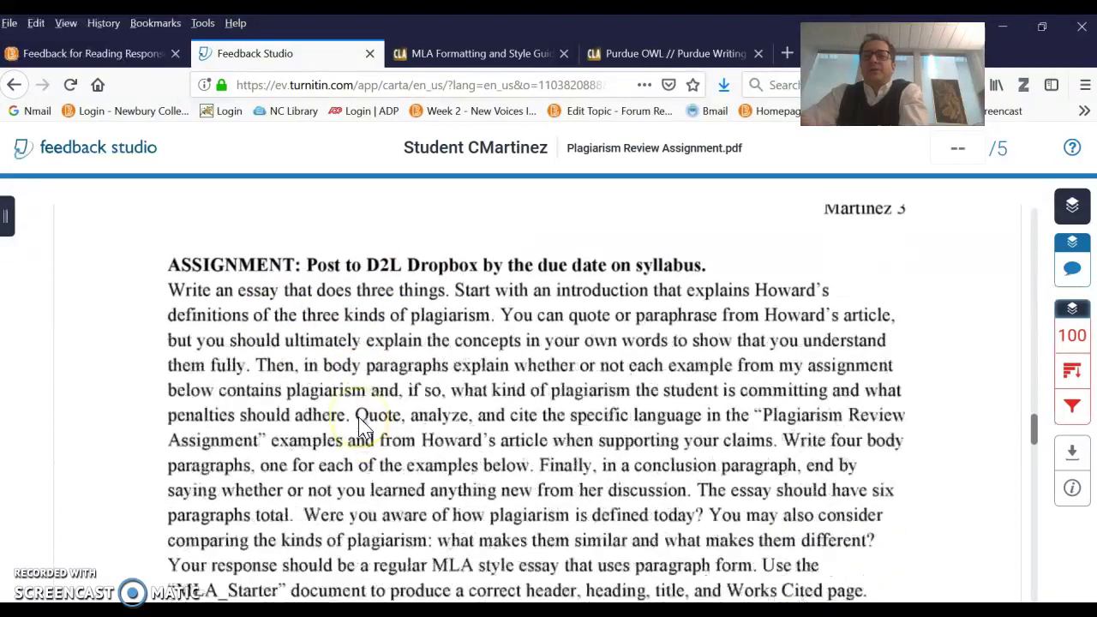
{"action": "left_click", "coordinate": [360, 414]}
{"action": "scroll", "coordinate": [467, 403], "scroll_direction": "down", "scroll_amount": 1}
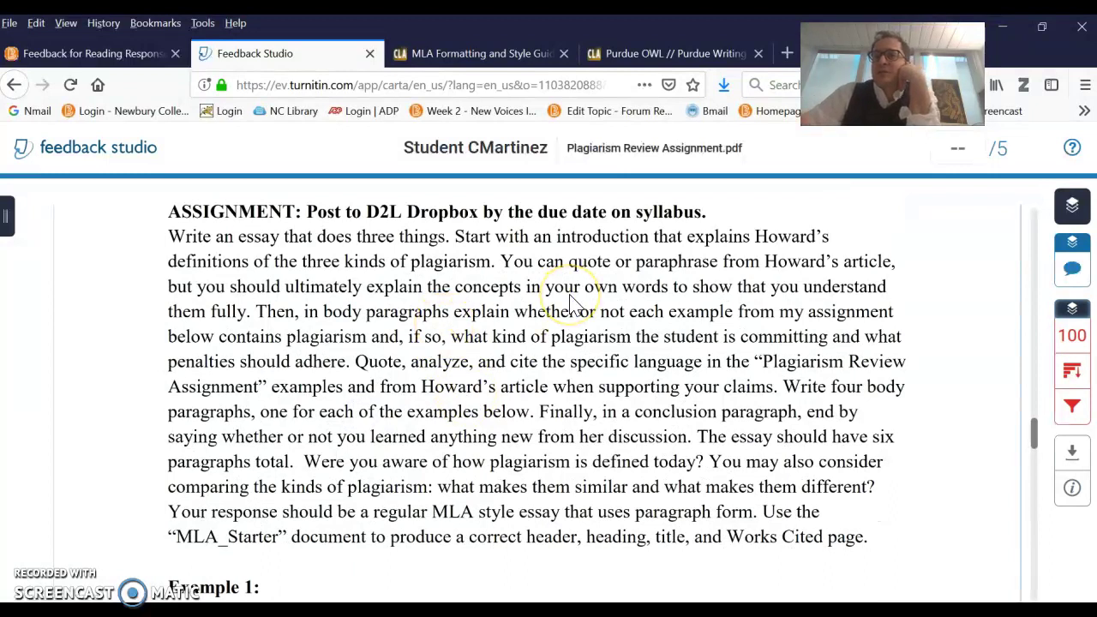
{"action": "left_click", "coordinate": [512, 339]}
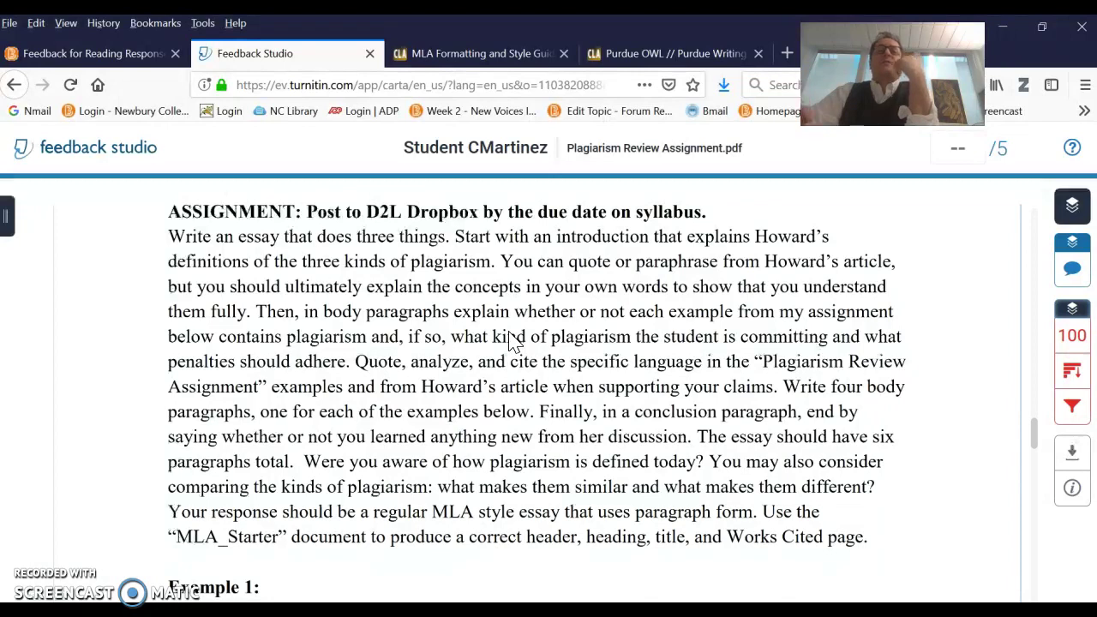
{"action": "left_click", "coordinate": [490, 373]}
{"action": "scroll", "coordinate": [497, 385], "scroll_direction": "down", "scroll_amount": 1}
{"action": "scroll", "coordinate": [499, 387], "scroll_direction": "up", "scroll_amount": 1}
{"action": "scroll", "coordinate": [499, 382], "scroll_direction": "up", "scroll_amount": 15}
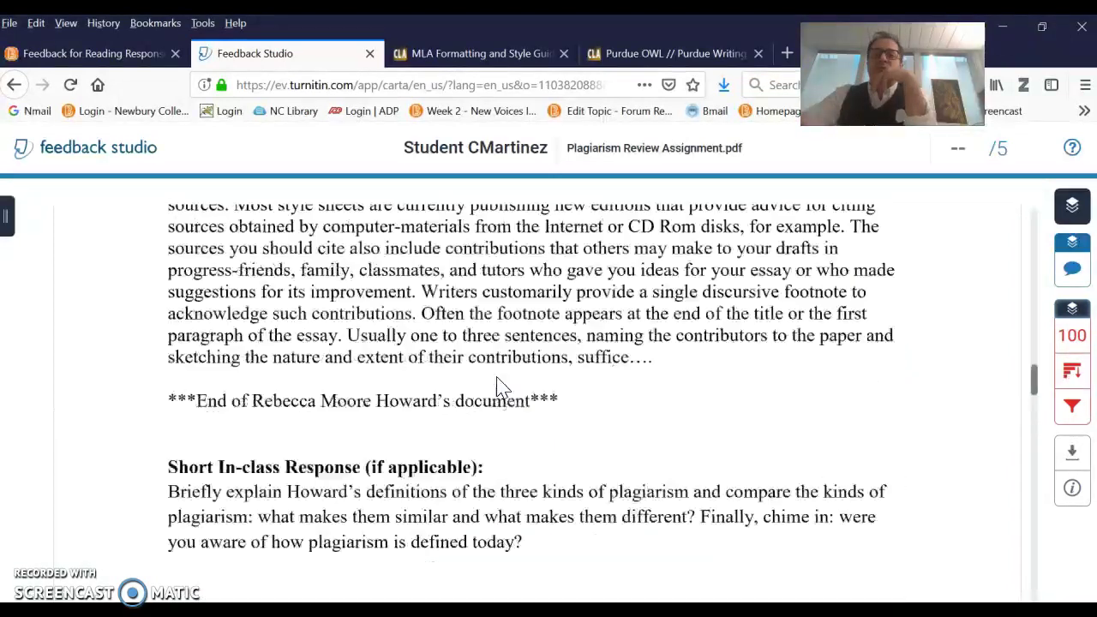
{"action": "scroll", "coordinate": [502, 387], "scroll_direction": "up", "scroll_amount": 10}
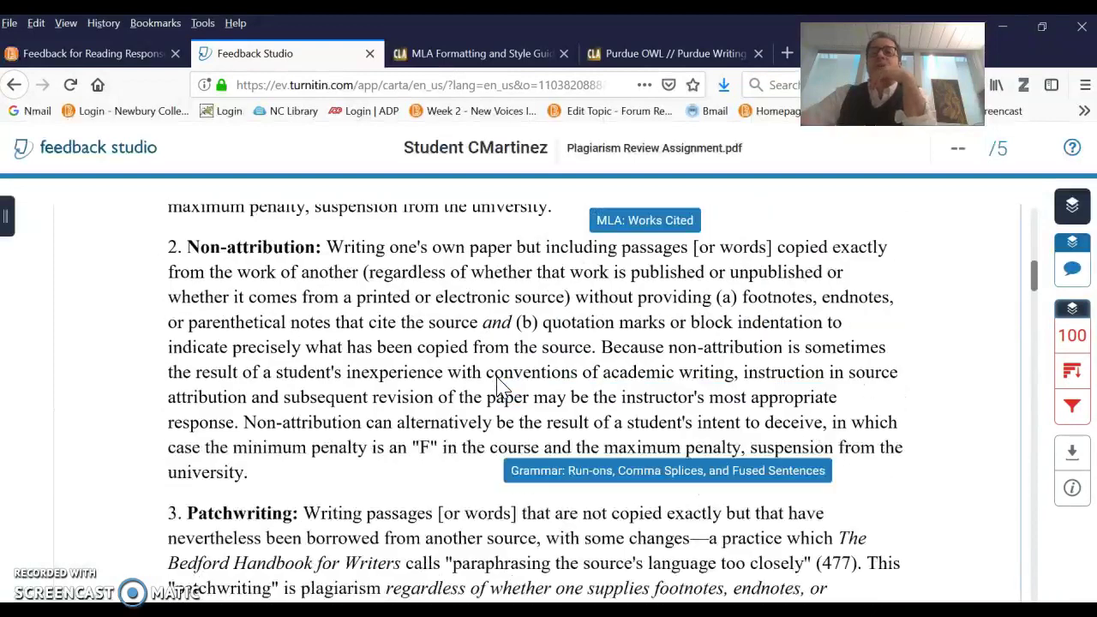
{"action": "scroll", "coordinate": [501, 386], "scroll_direction": "up", "scroll_amount": 1}
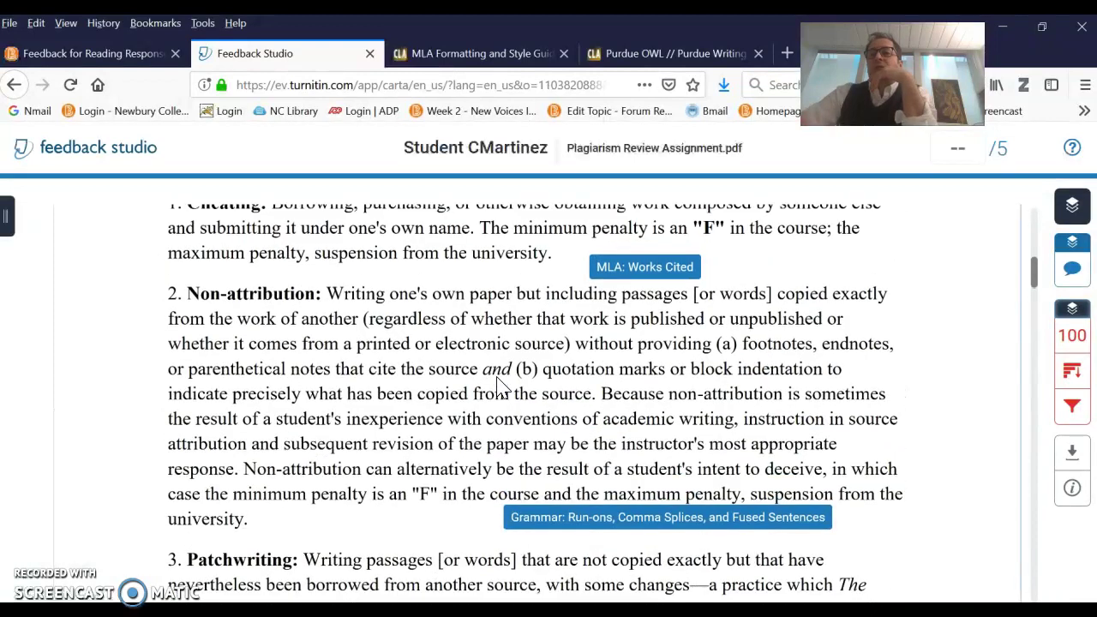
{"action": "scroll", "coordinate": [501, 387], "scroll_direction": "up", "scroll_amount": 1}
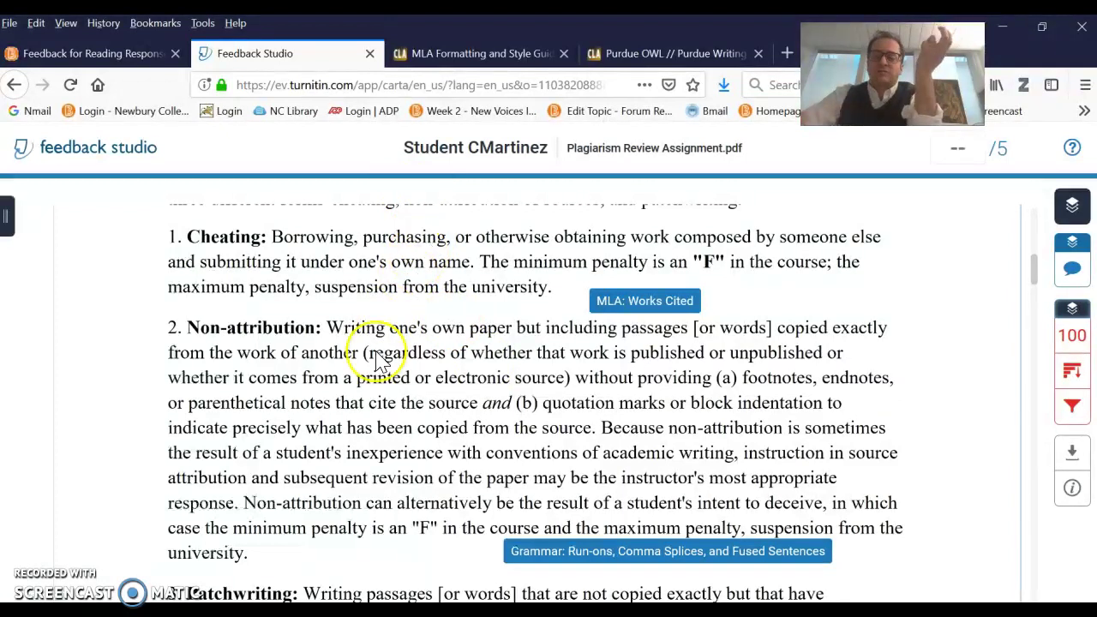
{"action": "scroll", "coordinate": [368, 362], "scroll_direction": "down", "scroll_amount": 1}
{"action": "scroll", "coordinate": [381, 360], "scroll_direction": "down", "scroll_amount": 1}
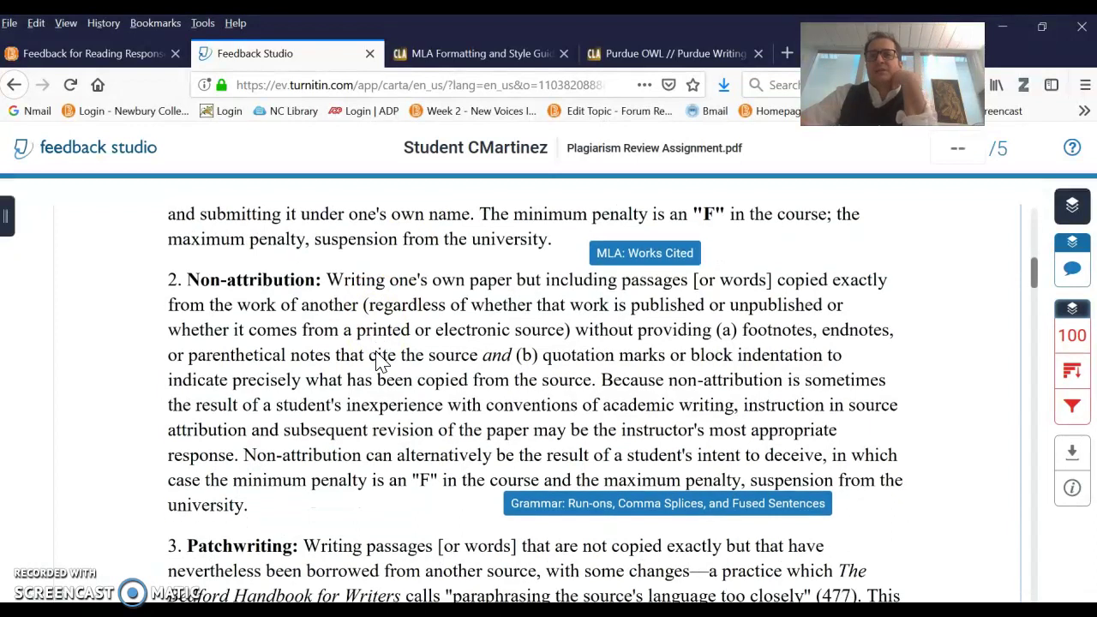
{"action": "scroll", "coordinate": [381, 360], "scroll_direction": "down", "scroll_amount": 1}
Scroll the submitted paper down through Example 1.
{"action": "left_click", "coordinate": [604, 307]}
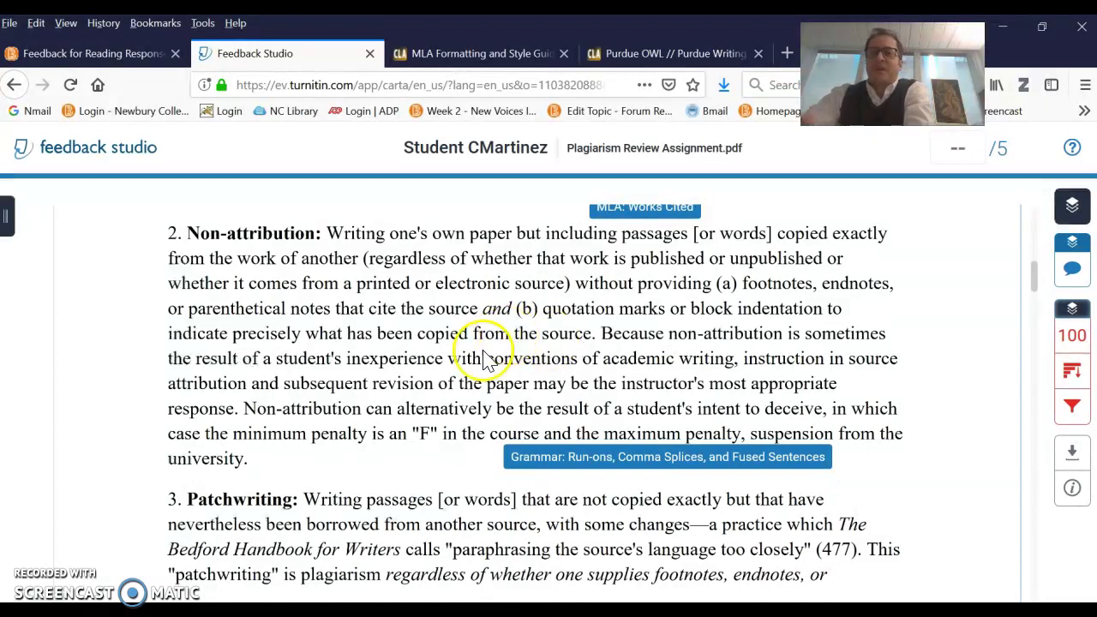
{"action": "scroll", "coordinate": [459, 384], "scroll_direction": "down", "scroll_amount": 2}
{"action": "scroll", "coordinate": [459, 386], "scroll_direction": "down", "scroll_amount": 2}
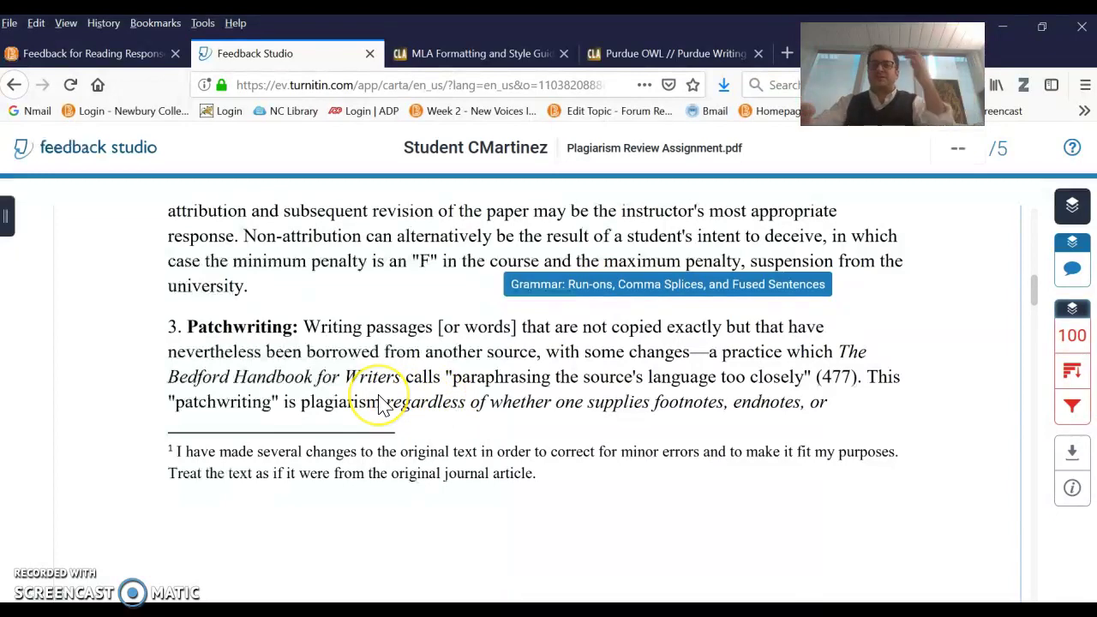
{"action": "scroll", "coordinate": [386, 407], "scroll_direction": "down", "scroll_amount": 6}
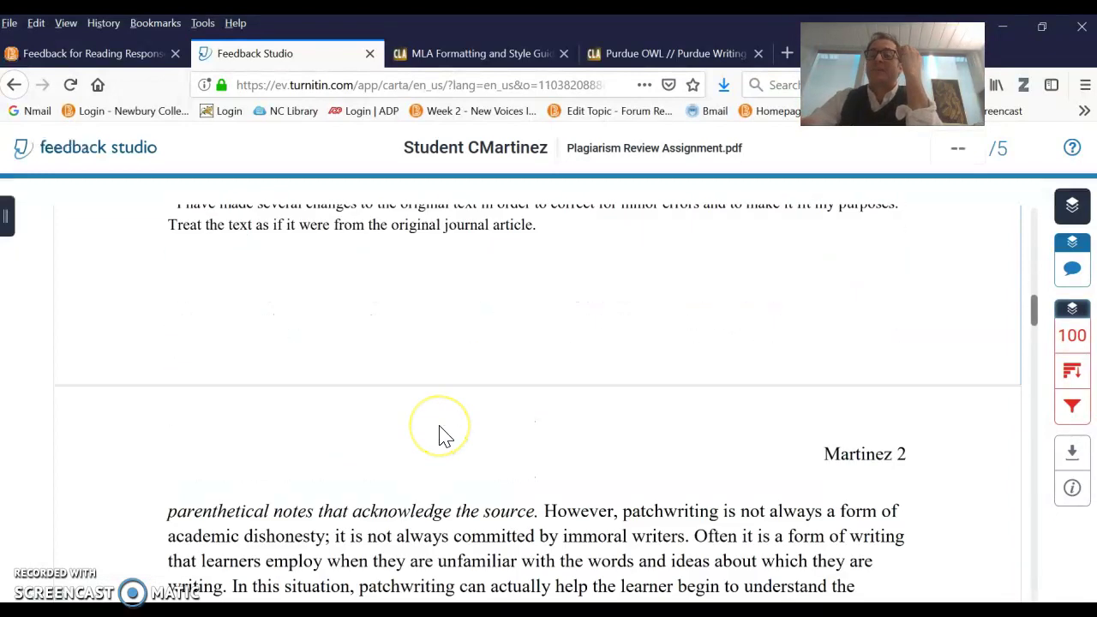
{"action": "scroll", "coordinate": [445, 435], "scroll_direction": "down", "scroll_amount": 10}
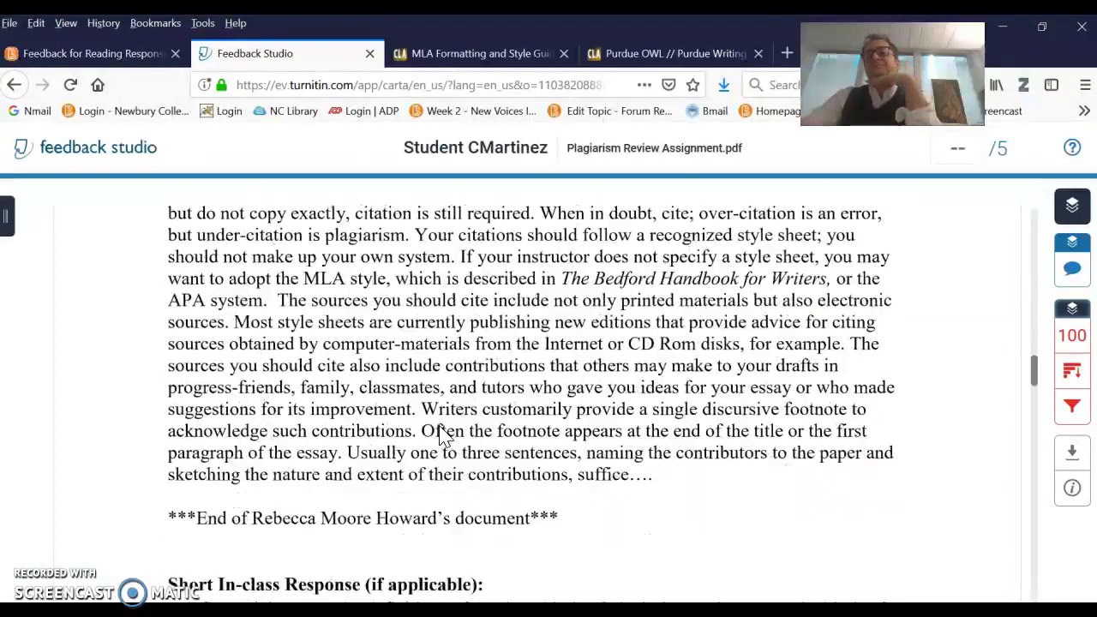
{"action": "scroll", "coordinate": [444, 435], "scroll_direction": "down", "scroll_amount": 2}
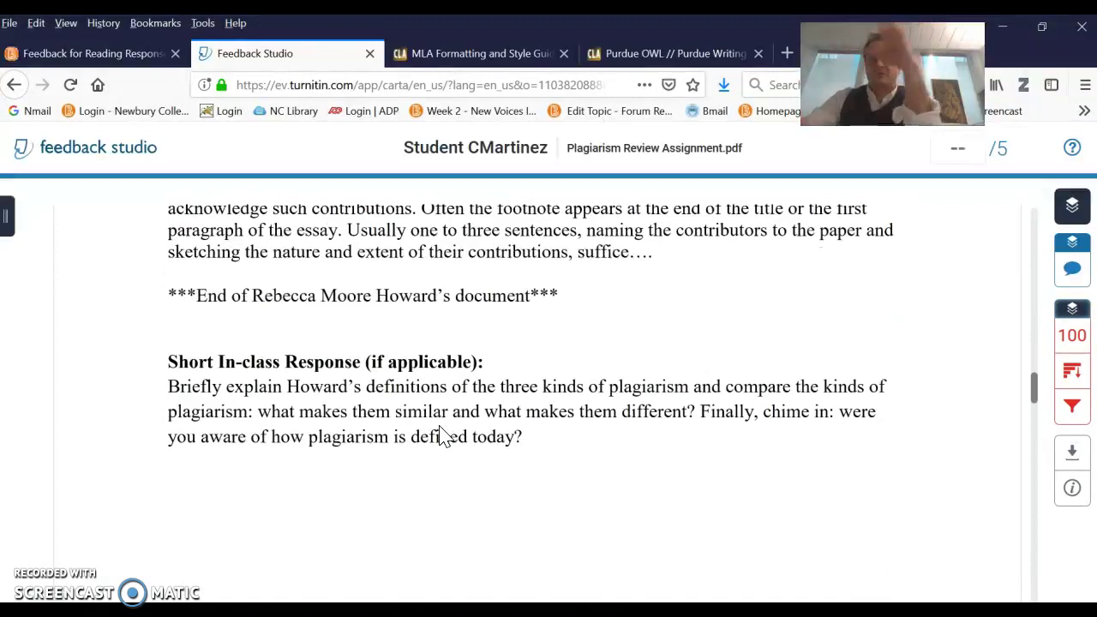
{"action": "scroll", "coordinate": [443, 435], "scroll_direction": "down", "scroll_amount": 7}
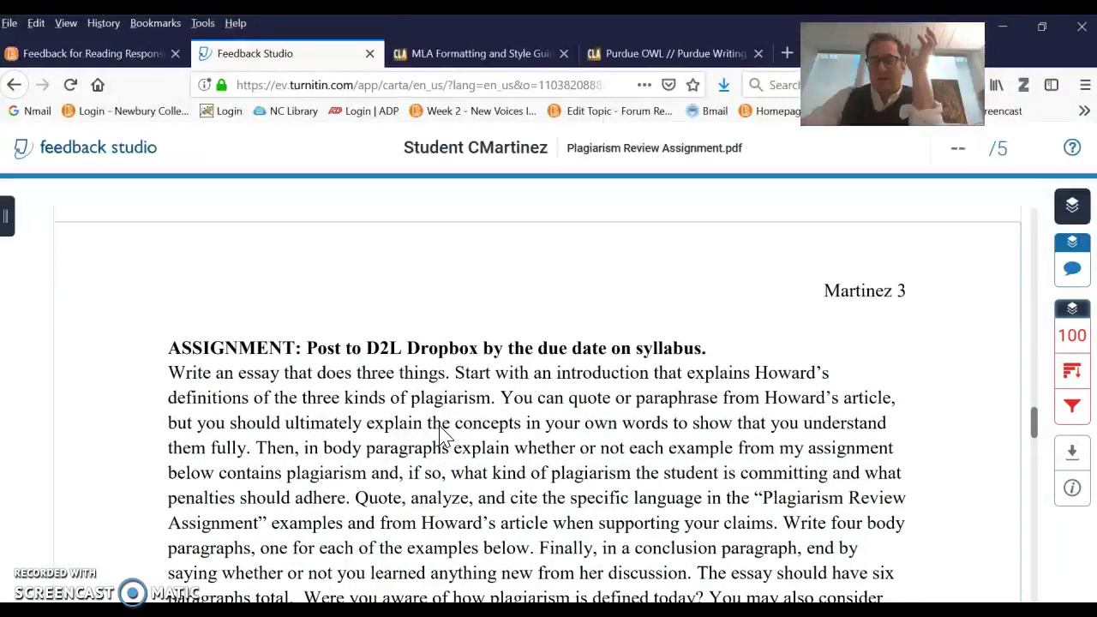
{"action": "scroll", "coordinate": [443, 435], "scroll_direction": "down", "scroll_amount": 6}
{"action": "scroll", "coordinate": [445, 435], "scroll_direction": "down", "scroll_amount": 2}
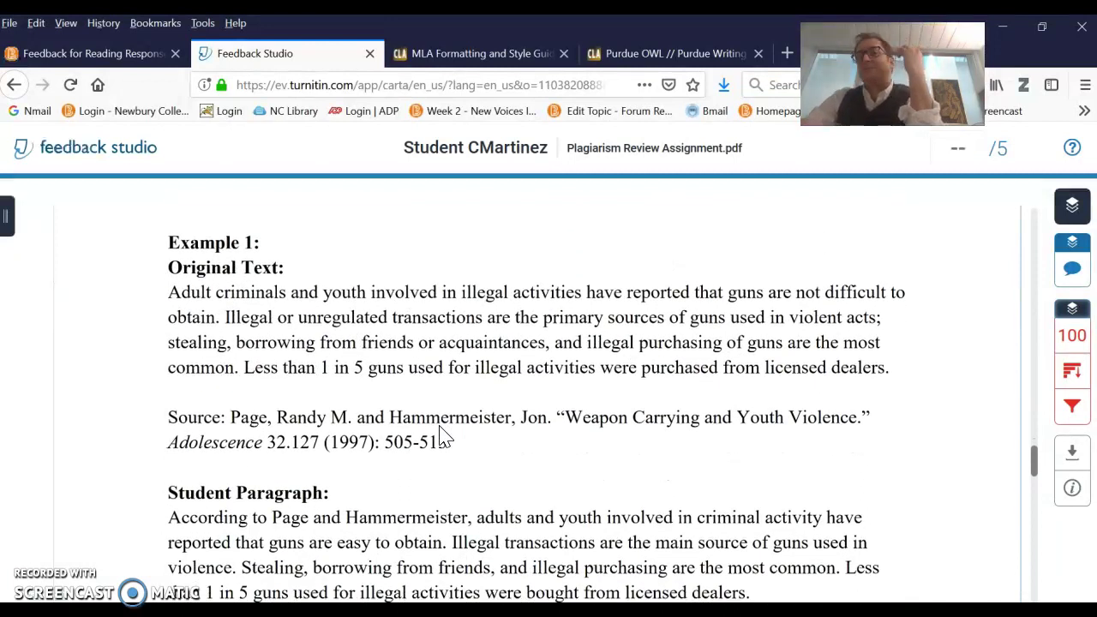
{"action": "left_click", "coordinate": [460, 294]}
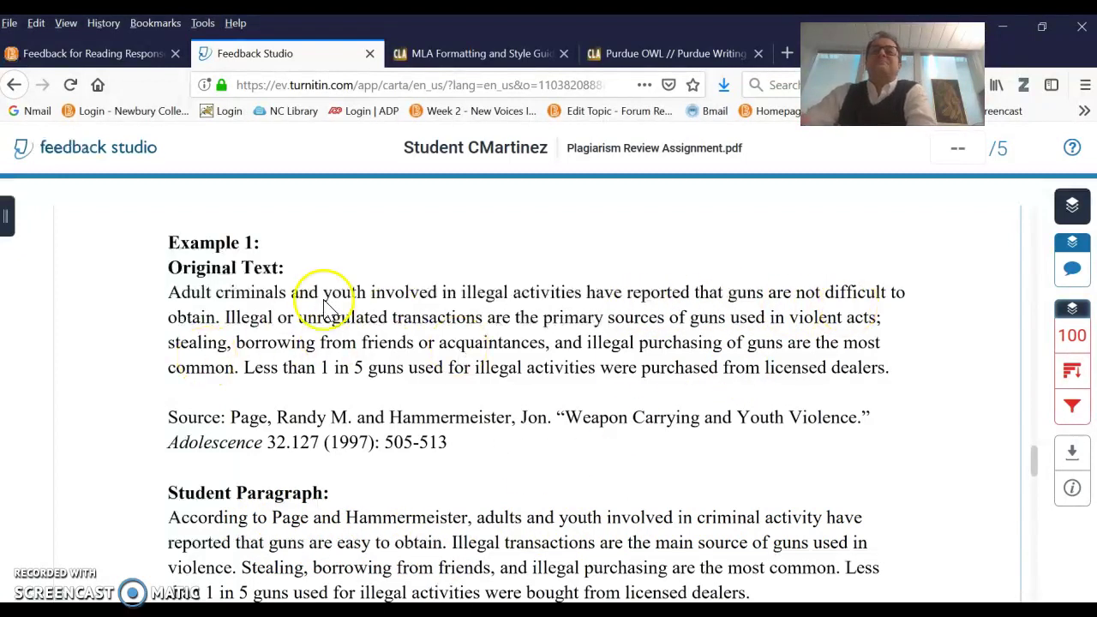
Bring Example 2's Student Paragraph and Student Citation on page 4 into view.
{"action": "scroll", "coordinate": [411, 497], "scroll_direction": "down", "scroll_amount": 4}
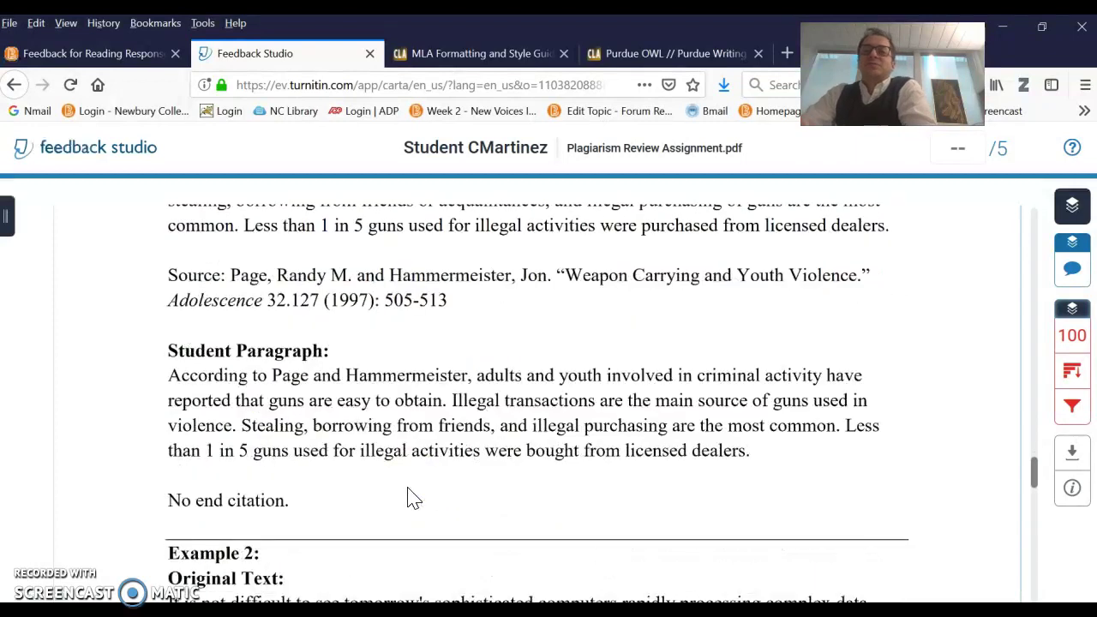
{"action": "scroll", "coordinate": [410, 497], "scroll_direction": "down", "scroll_amount": 2}
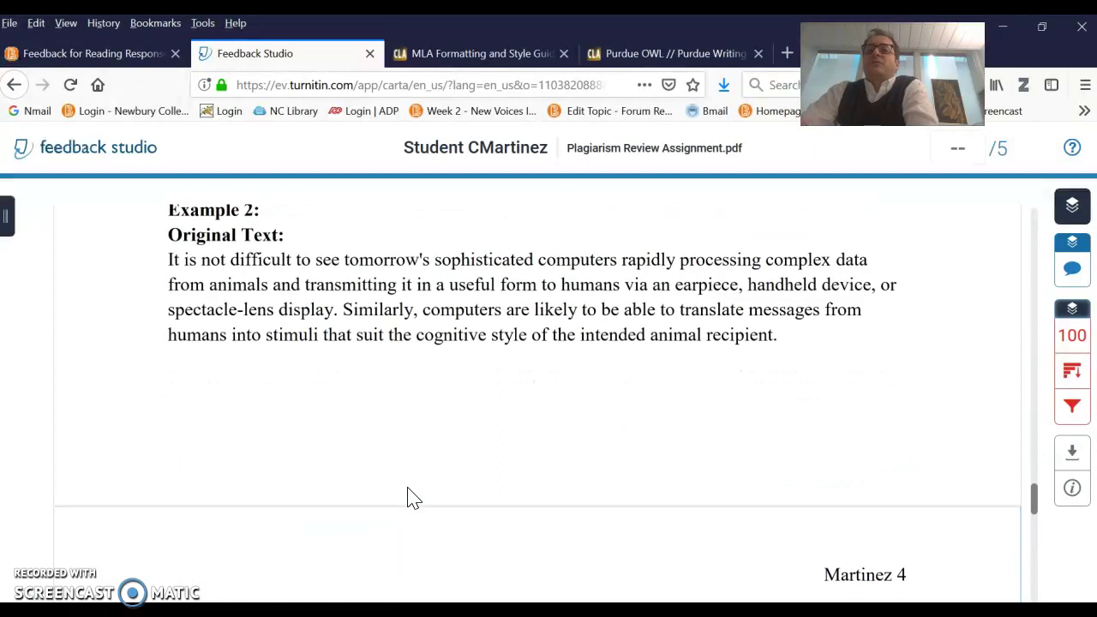
{"action": "scroll", "coordinate": [410, 497], "scroll_direction": "down", "scroll_amount": 2}
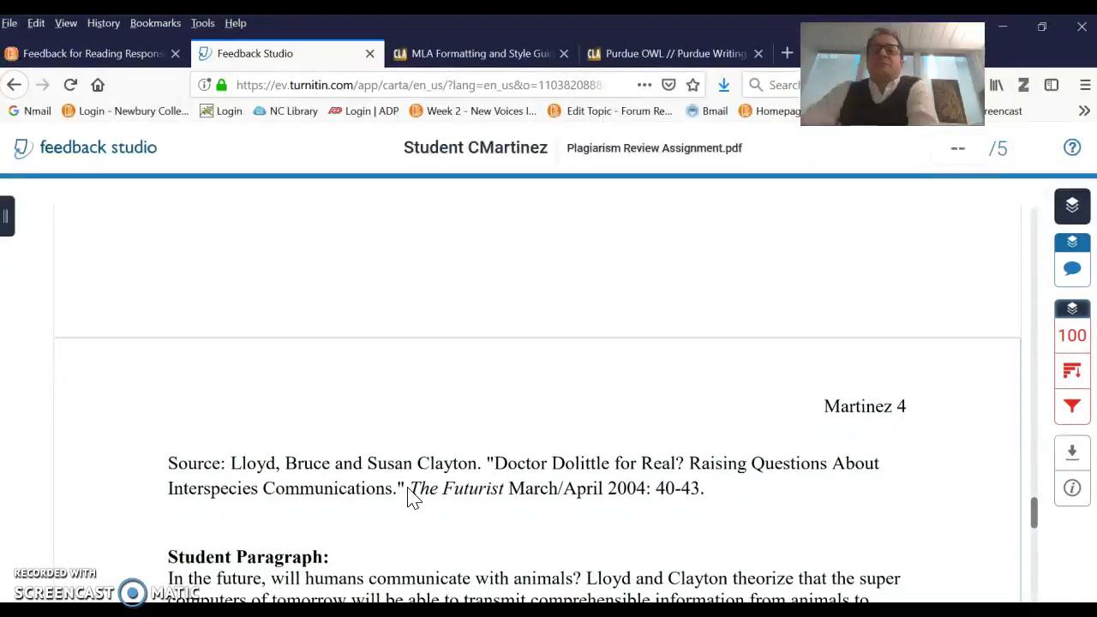
{"action": "scroll", "coordinate": [410, 497], "scroll_direction": "down", "scroll_amount": 2}
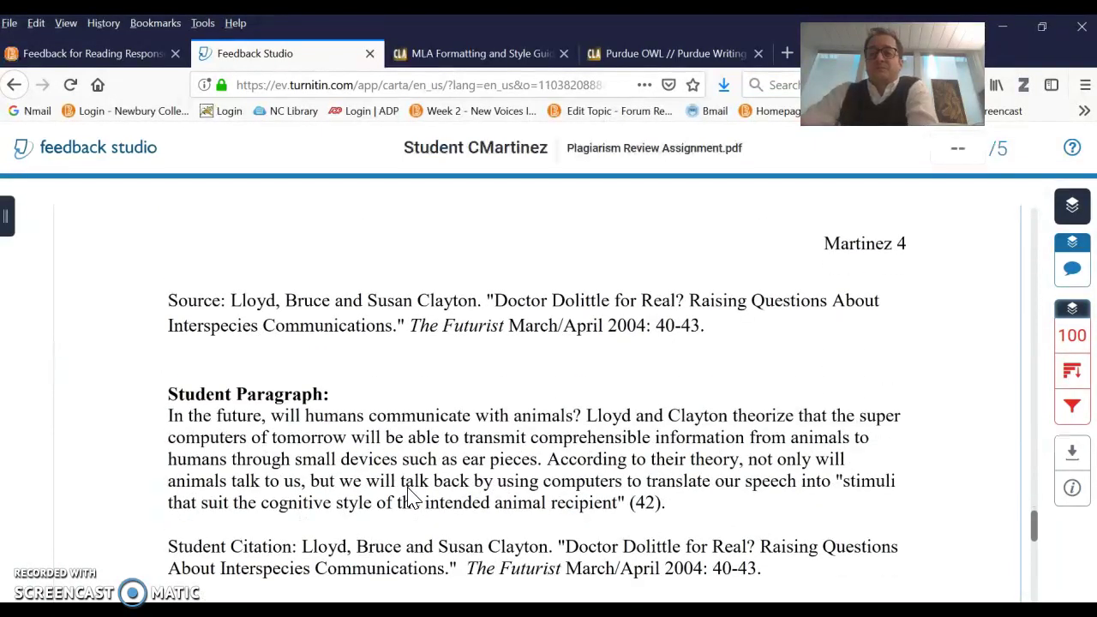
{"action": "scroll", "coordinate": [410, 497], "scroll_direction": "up", "scroll_amount": 3}
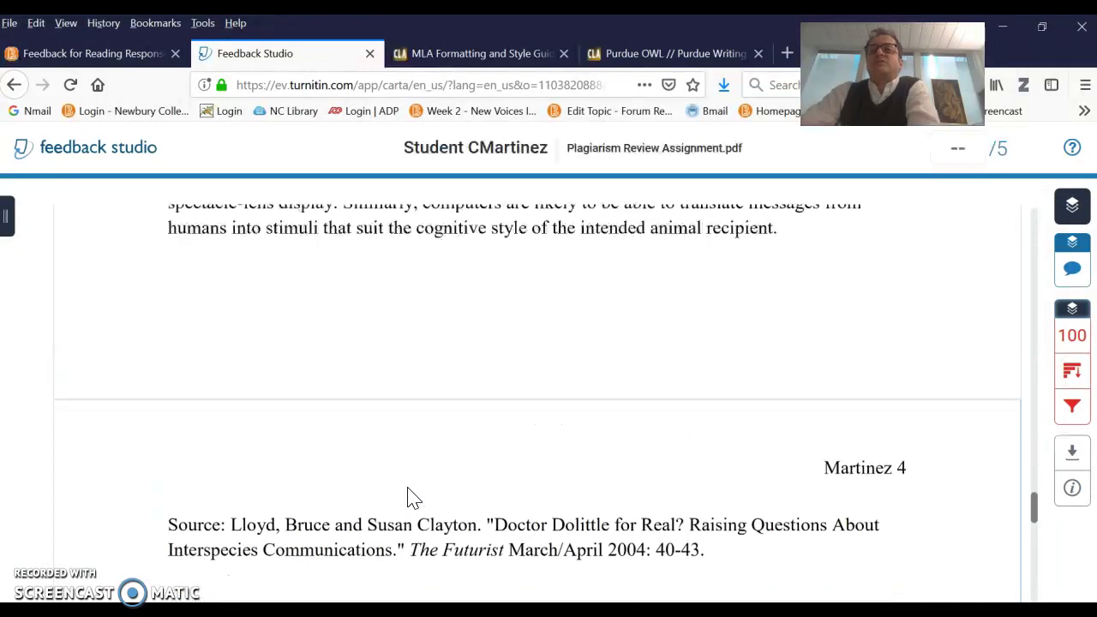
{"action": "scroll", "coordinate": [410, 497], "scroll_direction": "up", "scroll_amount": 1}
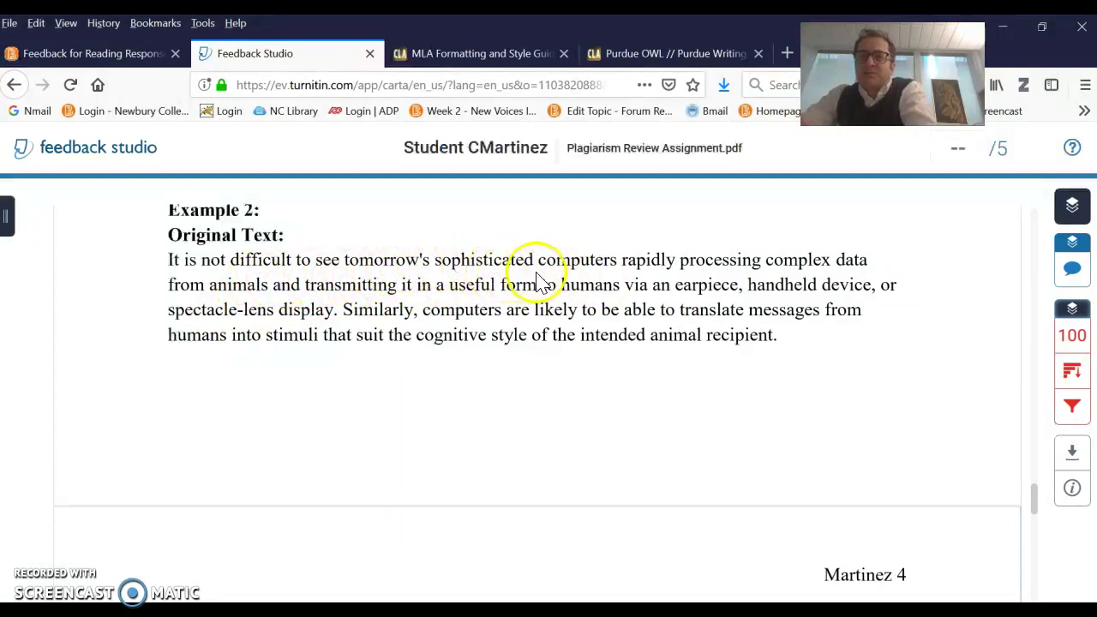
{"action": "scroll", "coordinate": [580, 321], "scroll_direction": "down", "scroll_amount": 1}
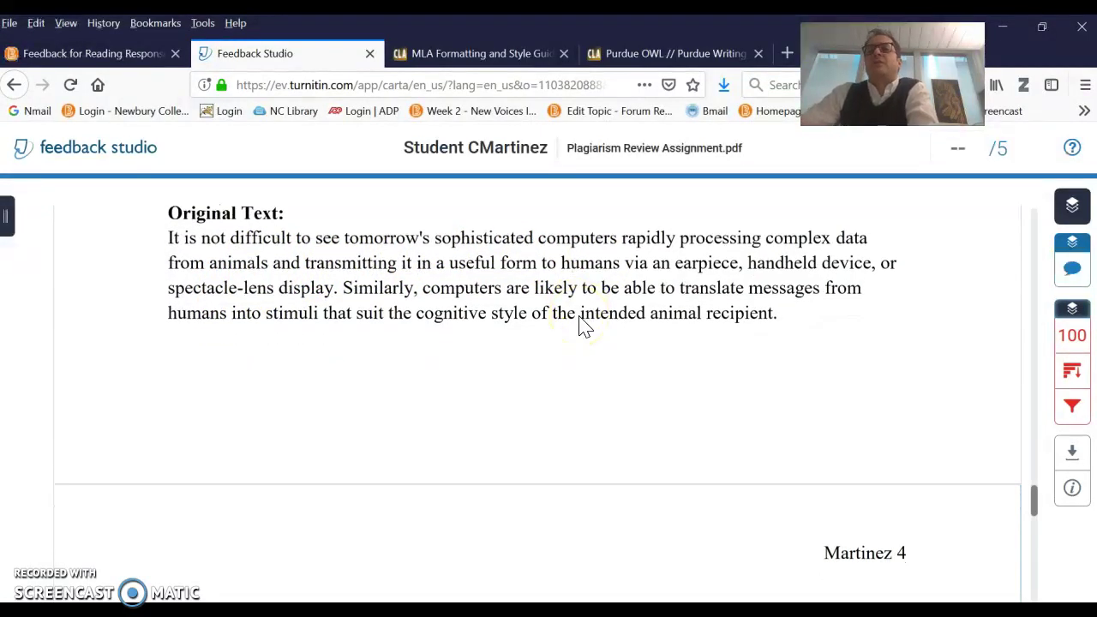
{"action": "scroll", "coordinate": [580, 321], "scroll_direction": "down", "scroll_amount": 1}
{"action": "scroll", "coordinate": [580, 326], "scroll_direction": "down", "scroll_amount": 1}
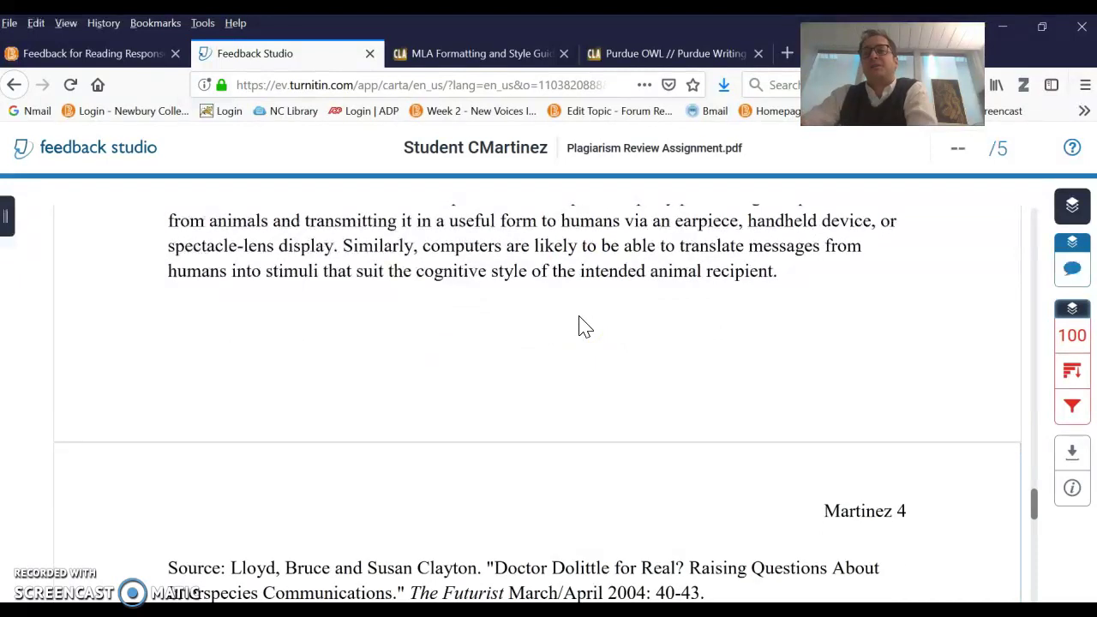
{"action": "scroll", "coordinate": [580, 326], "scroll_direction": "down", "scroll_amount": 5}
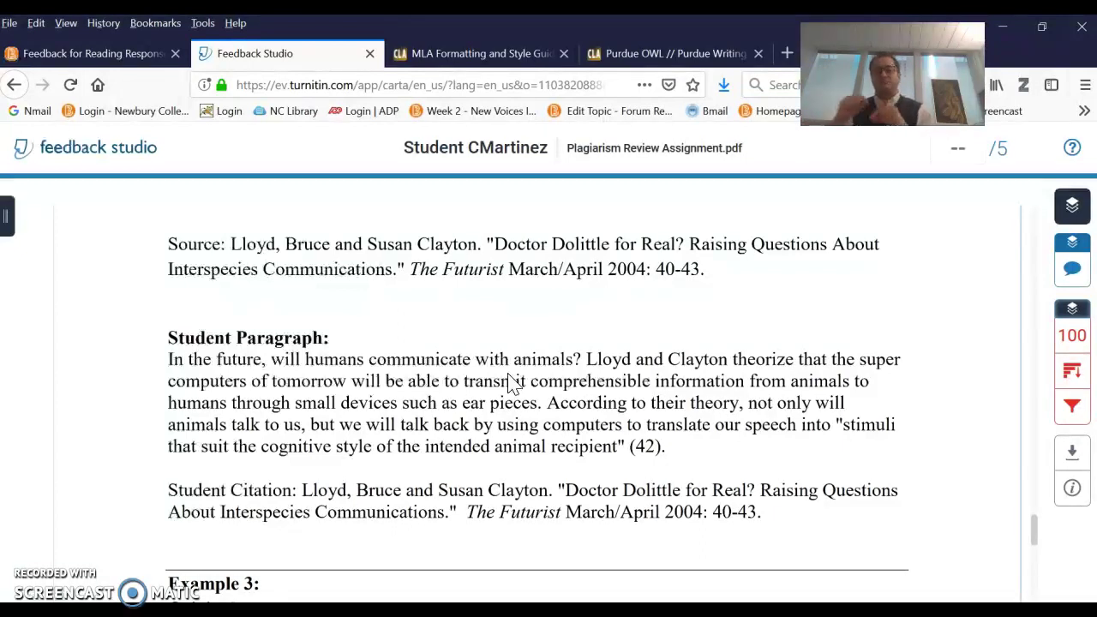
{"action": "scroll", "coordinate": [549, 452], "scroll_direction": "down", "scroll_amount": 2}
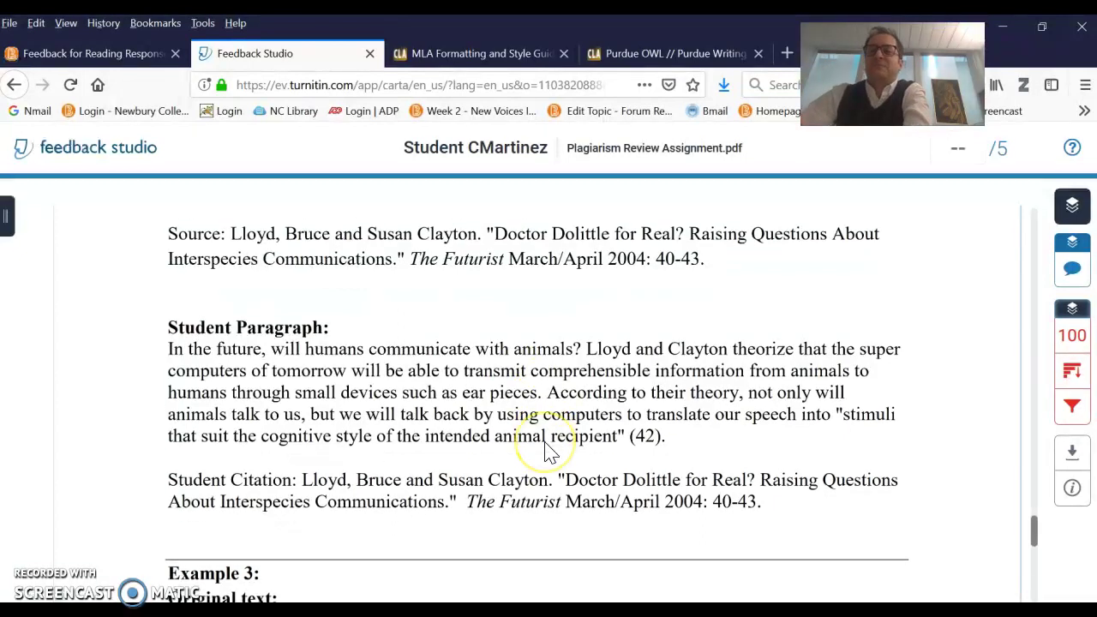
{"action": "scroll", "coordinate": [549, 452], "scroll_direction": "down", "scroll_amount": 3}
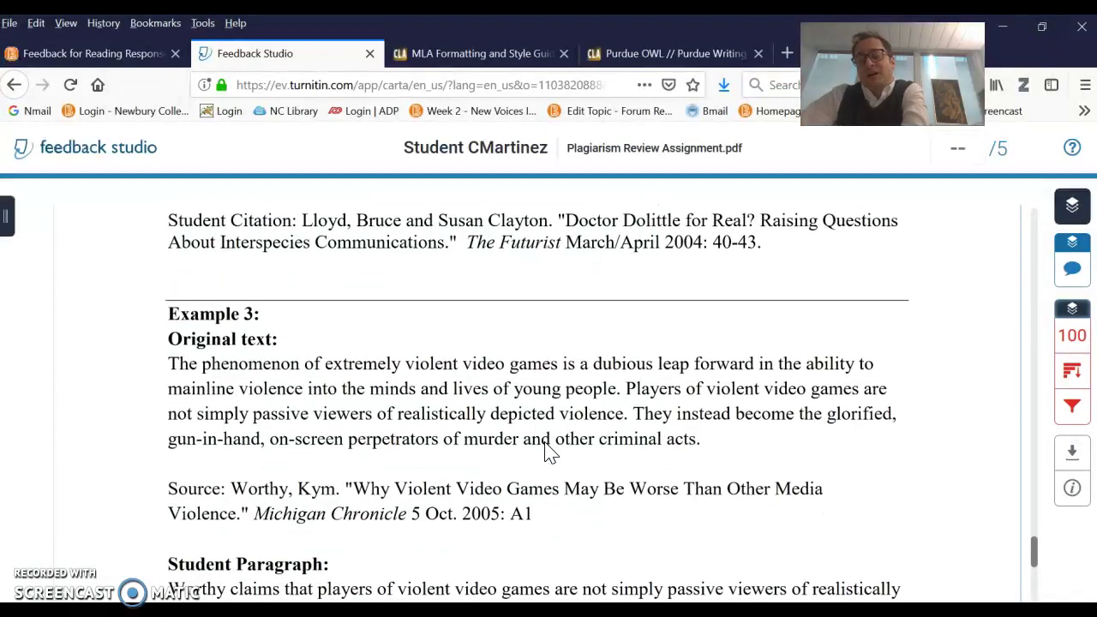
{"action": "scroll", "coordinate": [549, 452], "scroll_direction": "down", "scroll_amount": 2}
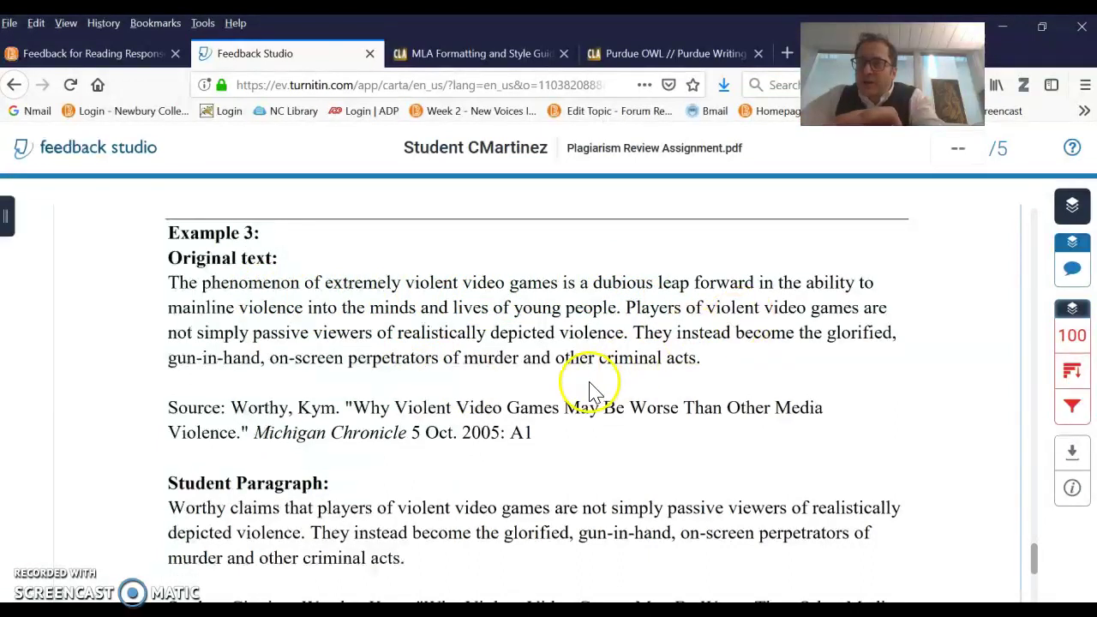
{"action": "scroll", "coordinate": [538, 444], "scroll_direction": "down", "scroll_amount": 1}
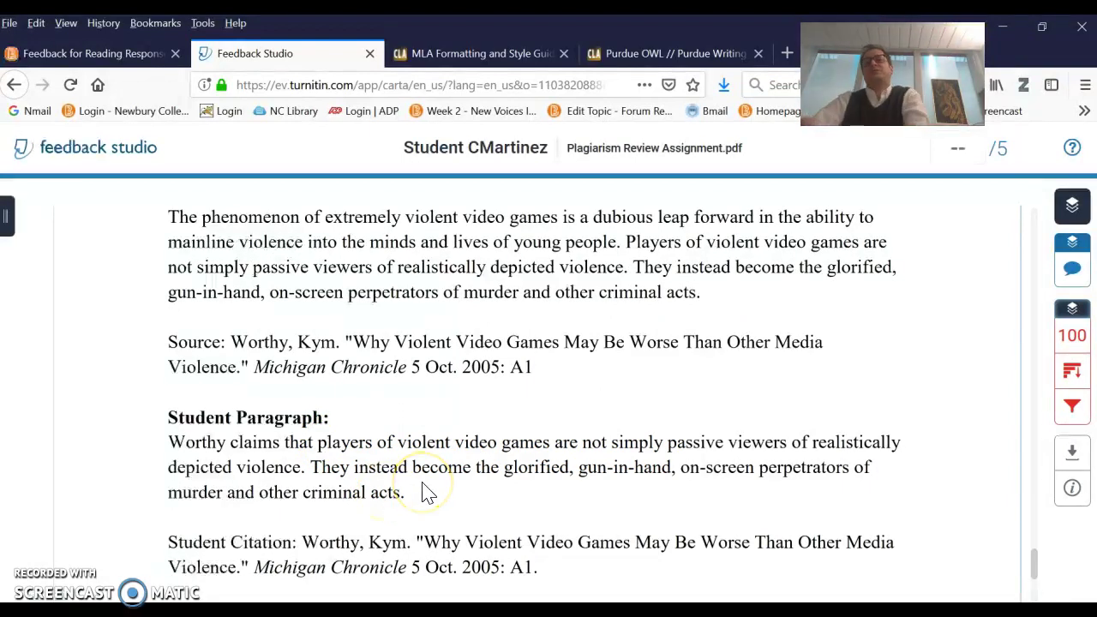
{"action": "scroll", "coordinate": [422, 492], "scroll_direction": "down", "scroll_amount": 1}
{"action": "scroll", "coordinate": [422, 492], "scroll_direction": "down", "scroll_amount": 2}
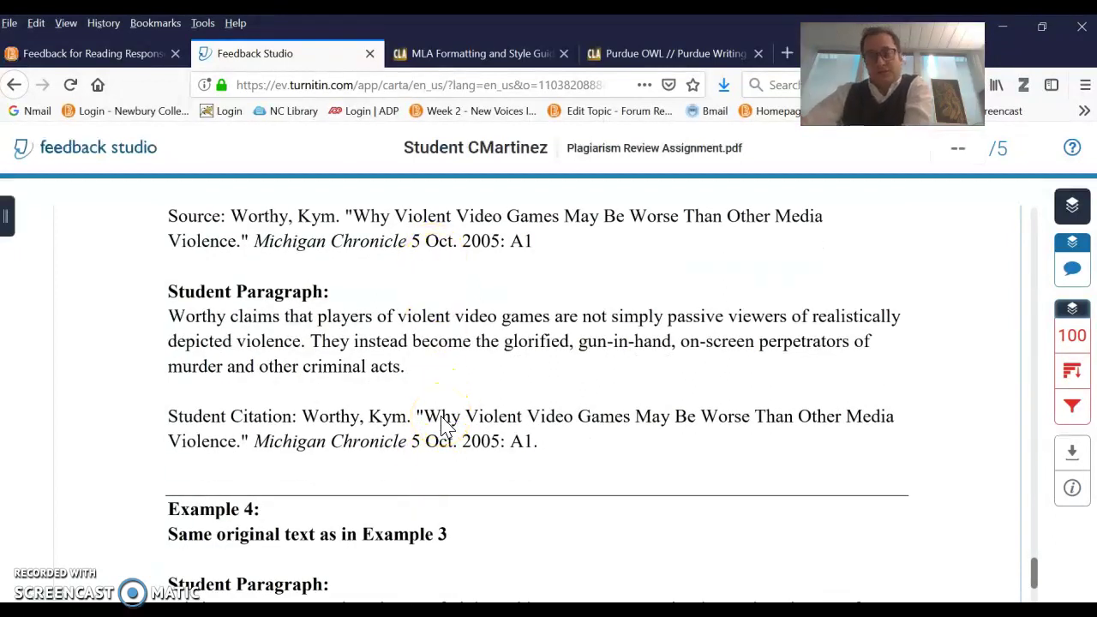
{"action": "scroll", "coordinate": [440, 387], "scroll_direction": "down", "scroll_amount": 1}
{"action": "scroll", "coordinate": [440, 388], "scroll_direction": "down", "scroll_amount": 3}
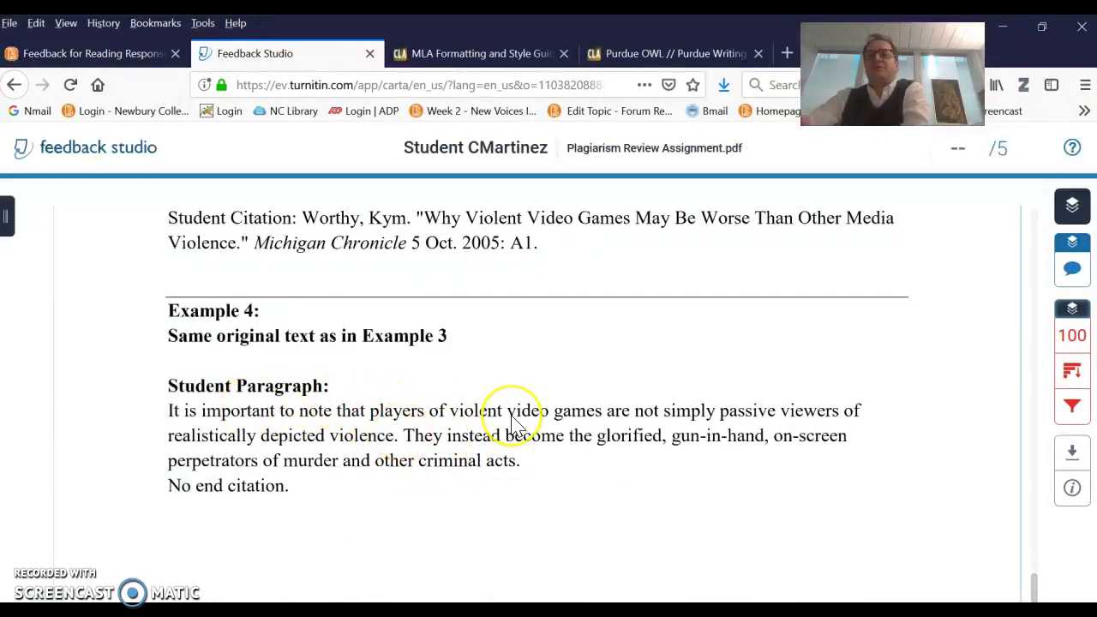
{"action": "scroll", "coordinate": [360, 369], "scroll_direction": "up", "scroll_amount": 15}
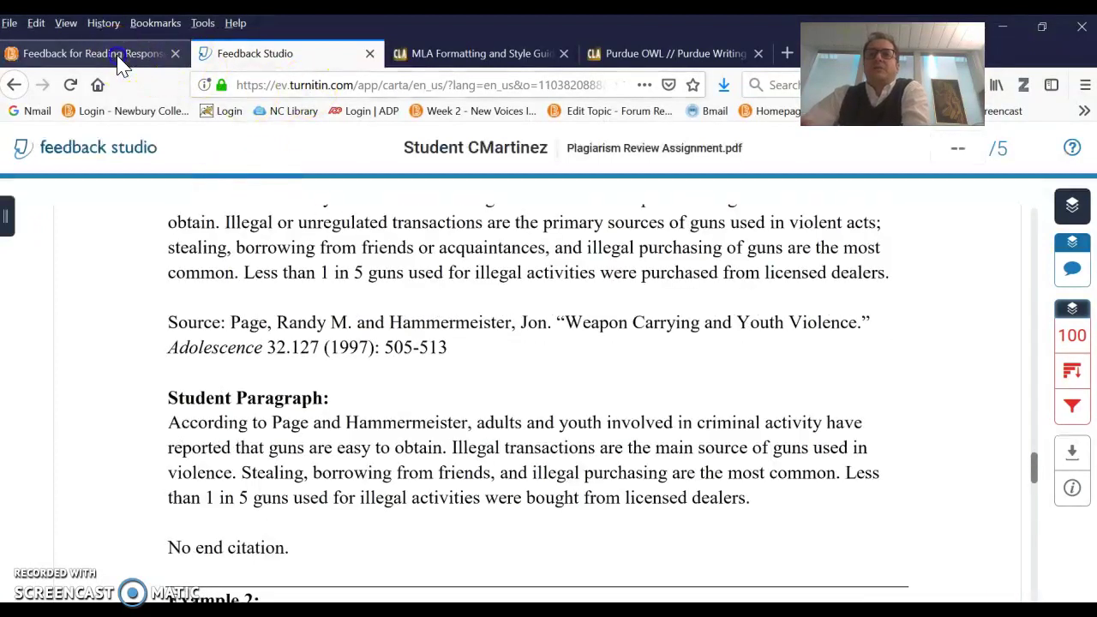
From the Reading Response 1 feedback tab, choose Quizzes in the Assignments menu.
{"action": "left_click", "coordinate": [118, 56]}
{"action": "scroll", "coordinate": [438, 326], "scroll_direction": "up", "scroll_amount": 8}
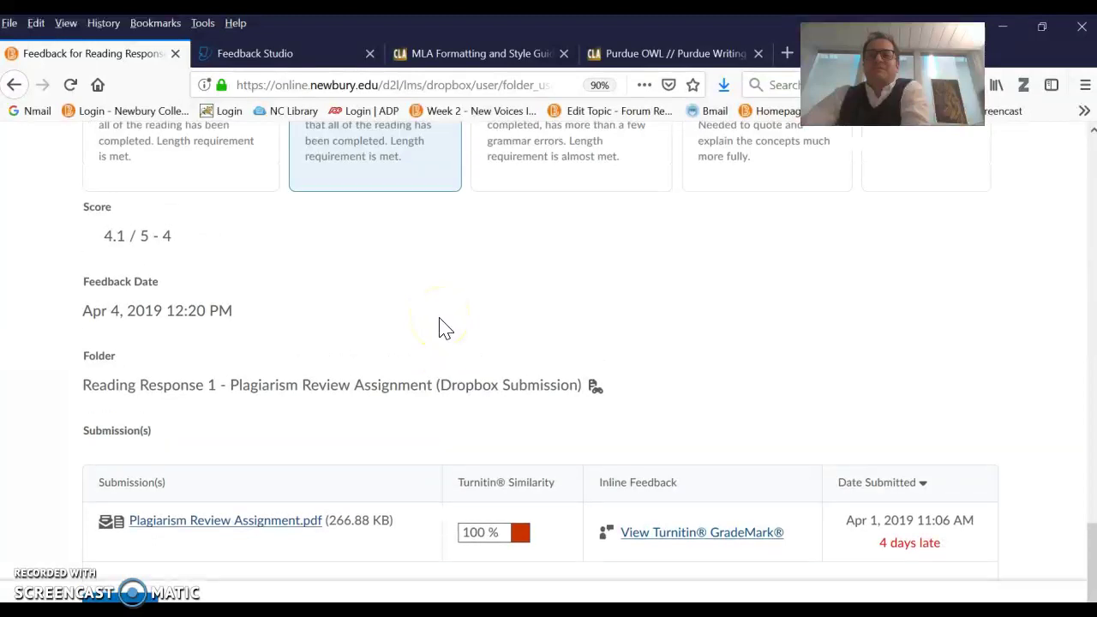
{"action": "scroll", "coordinate": [441, 326], "scroll_direction": "up", "scroll_amount": 10}
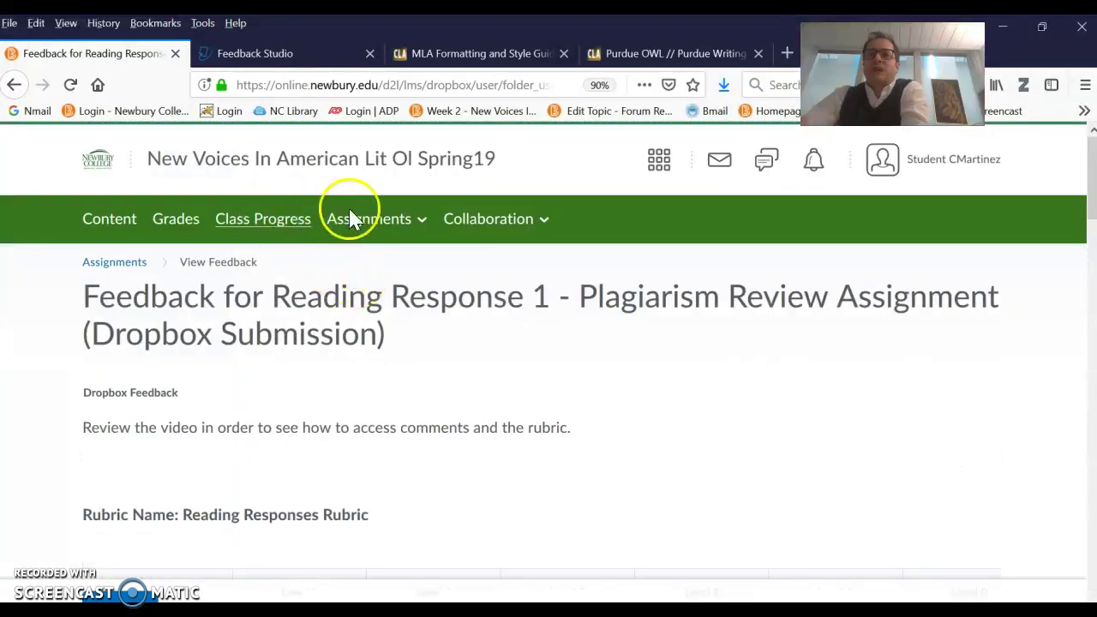
{"action": "left_click", "coordinate": [362, 227]}
{"action": "left_click", "coordinate": [347, 266]}
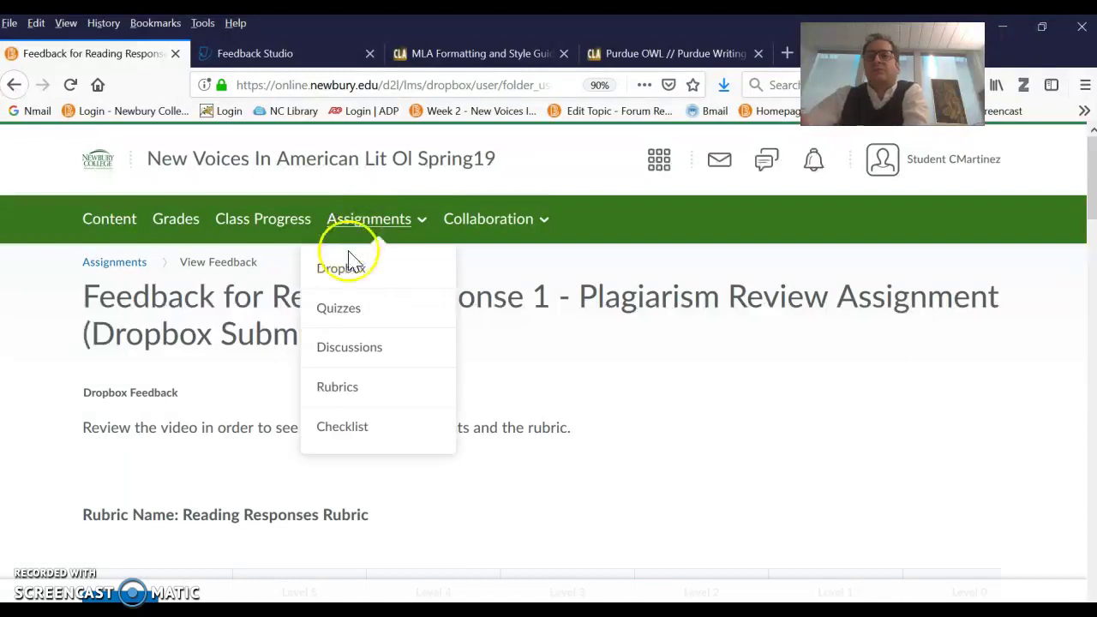
{"action": "left_click", "coordinate": [347, 310]}
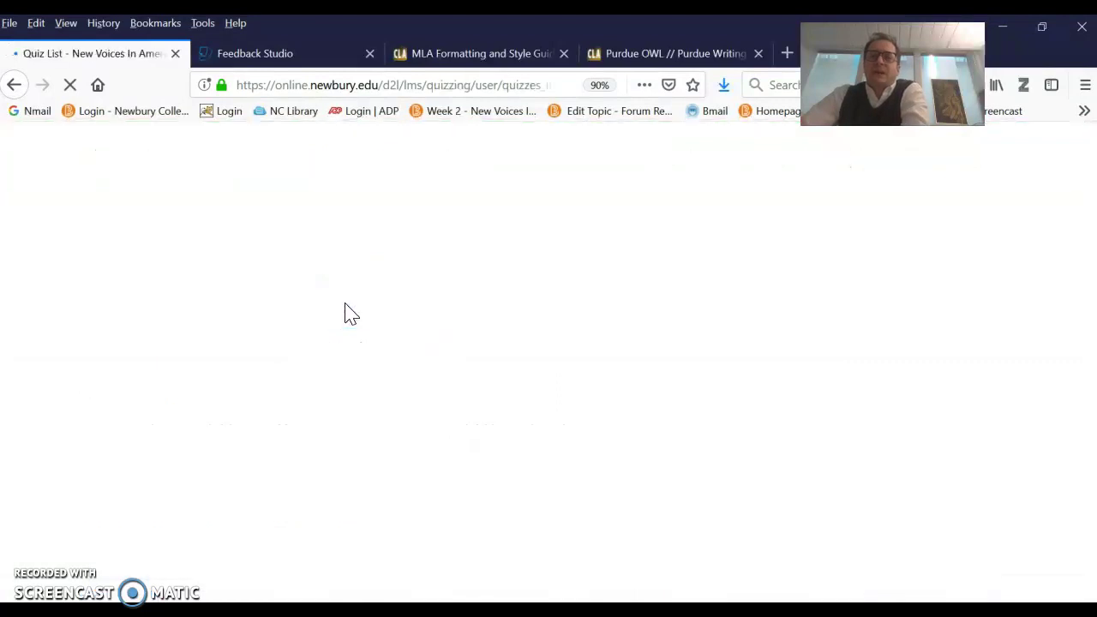
Open the Submissions page for Reading Quiz 1 from its options menu.
{"action": "left_click", "coordinate": [315, 410]}
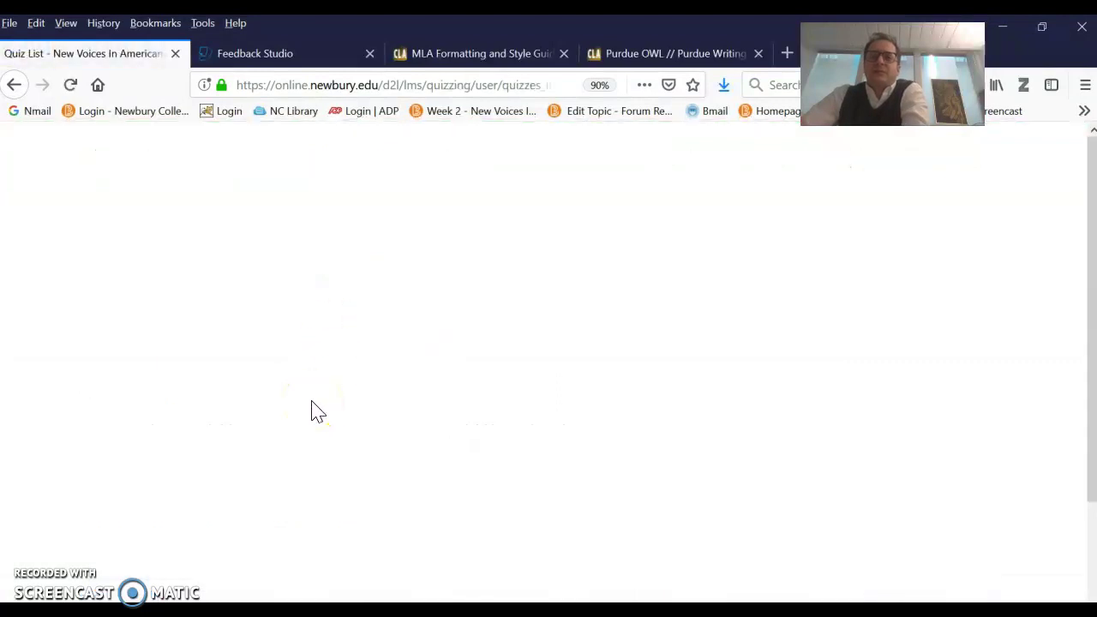
{"action": "scroll", "coordinate": [316, 410], "scroll_direction": "down", "scroll_amount": 3}
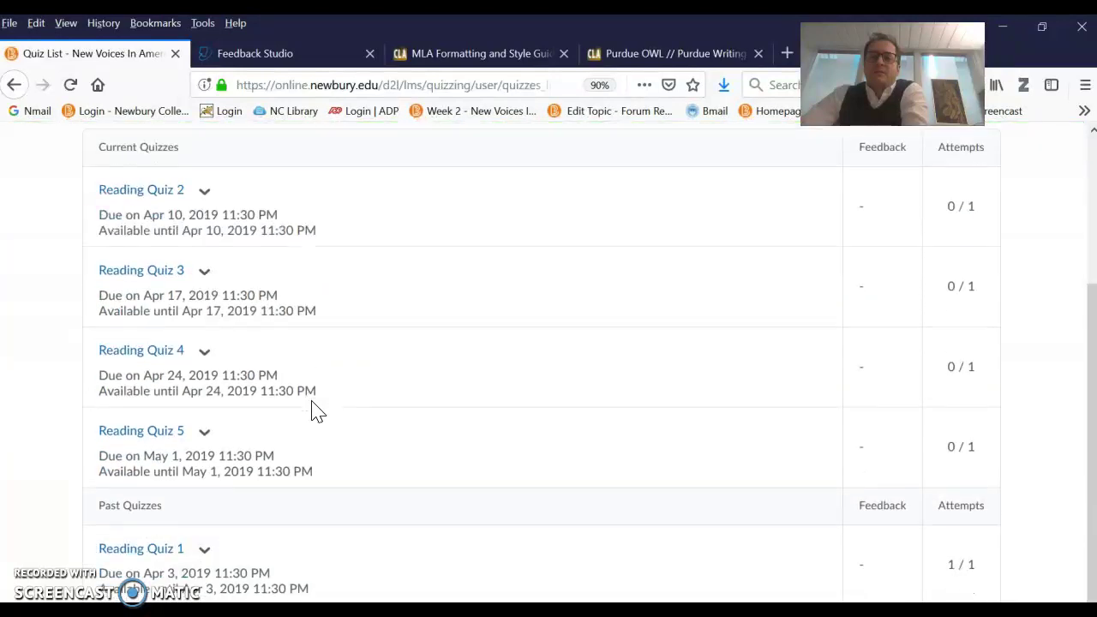
{"action": "left_click", "coordinate": [213, 548]}
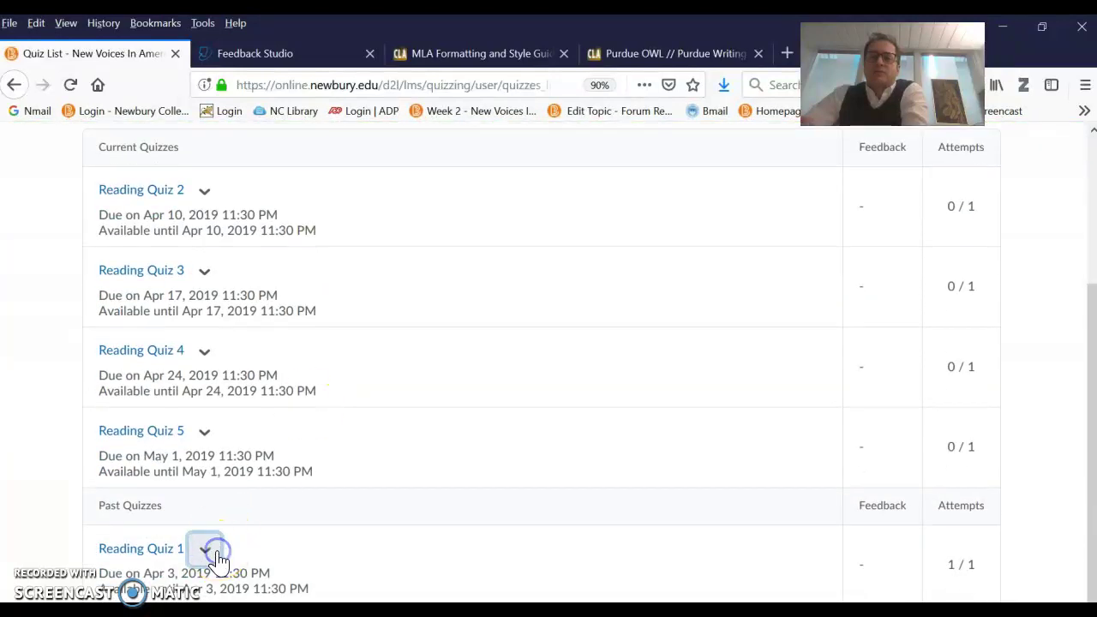
{"action": "left_click", "coordinate": [216, 545]}
{"action": "left_click", "coordinate": [222, 450]}
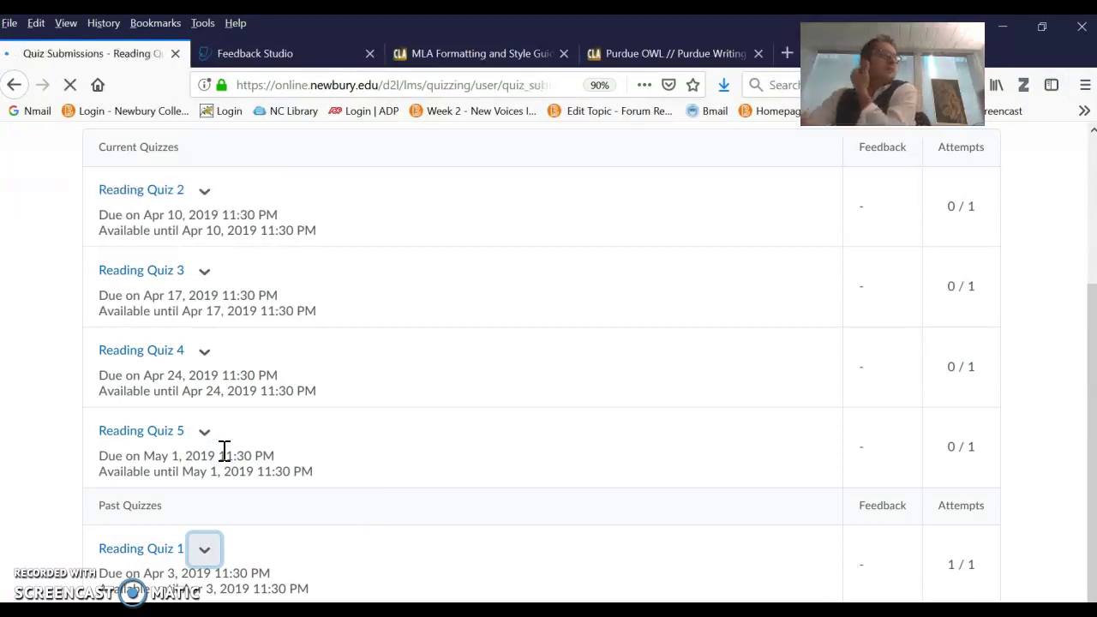
Open Reading Quiz 1's late Attempt 1, scored 11 / 10 - 5.
{"action": "left_click", "coordinate": [410, 487]}
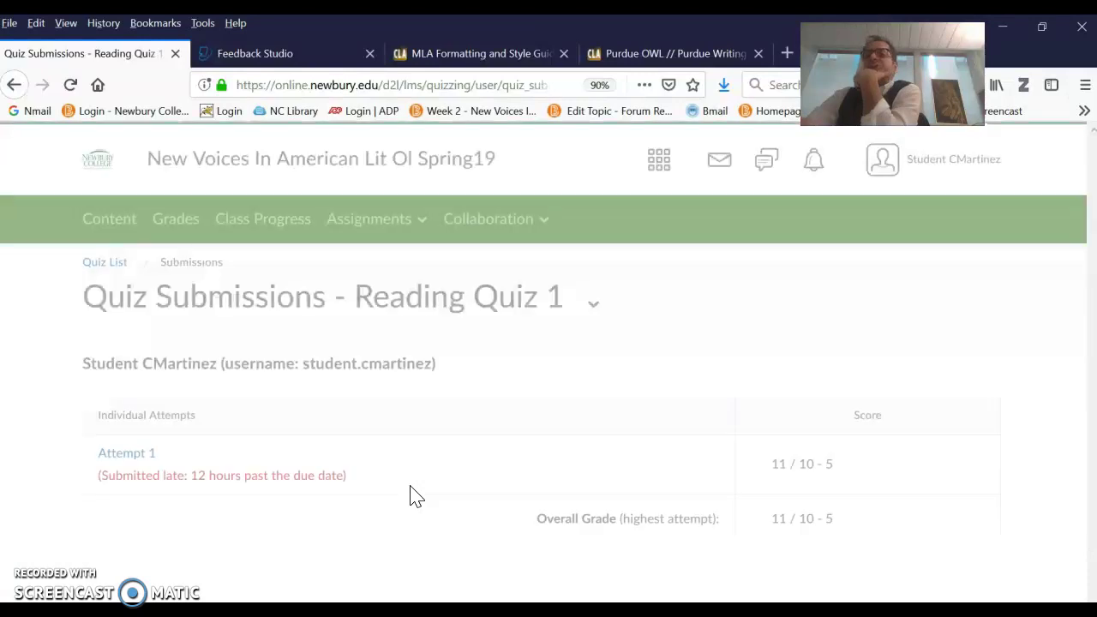
{"action": "left_click", "coordinate": [369, 478]}
{"action": "left_click", "coordinate": [137, 454]}
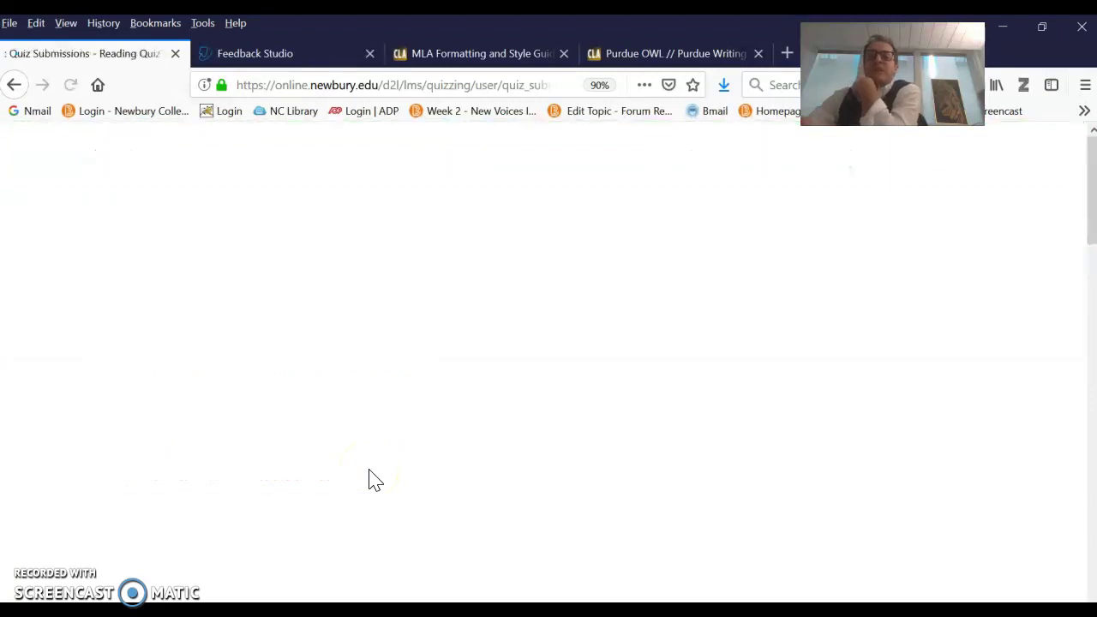
{"action": "left_click", "coordinate": [458, 465]}
{"action": "scroll", "coordinate": [459, 471], "scroll_direction": "down", "scroll_amount": 3}
{"action": "scroll", "coordinate": [463, 473], "scroll_direction": "down", "scroll_amount": 10}
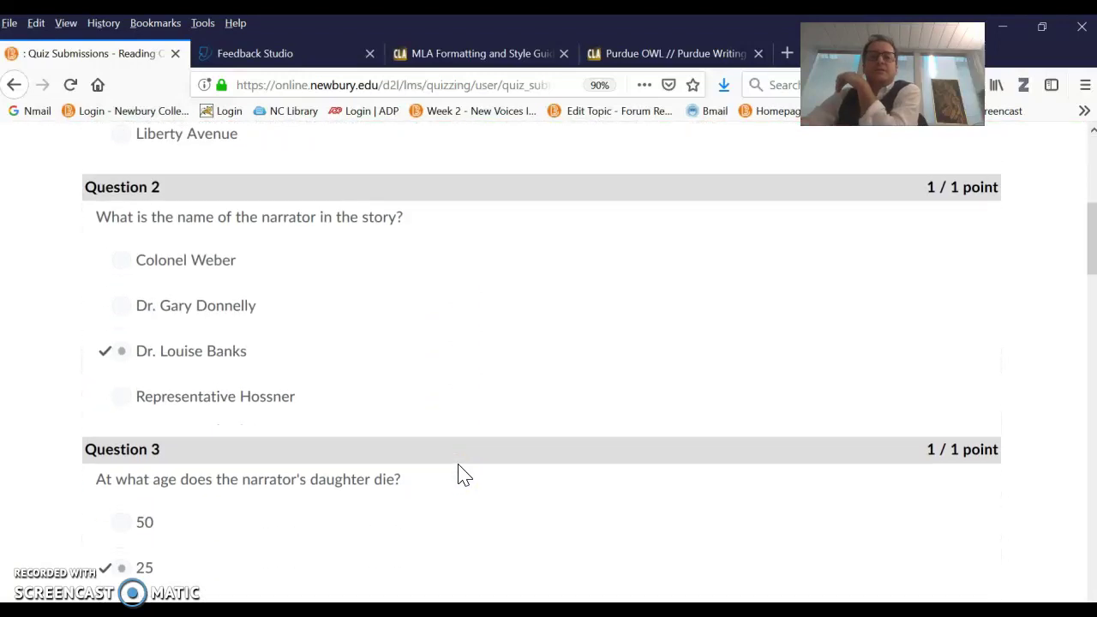
{"action": "scroll", "coordinate": [463, 474], "scroll_direction": "down", "scroll_amount": 10}
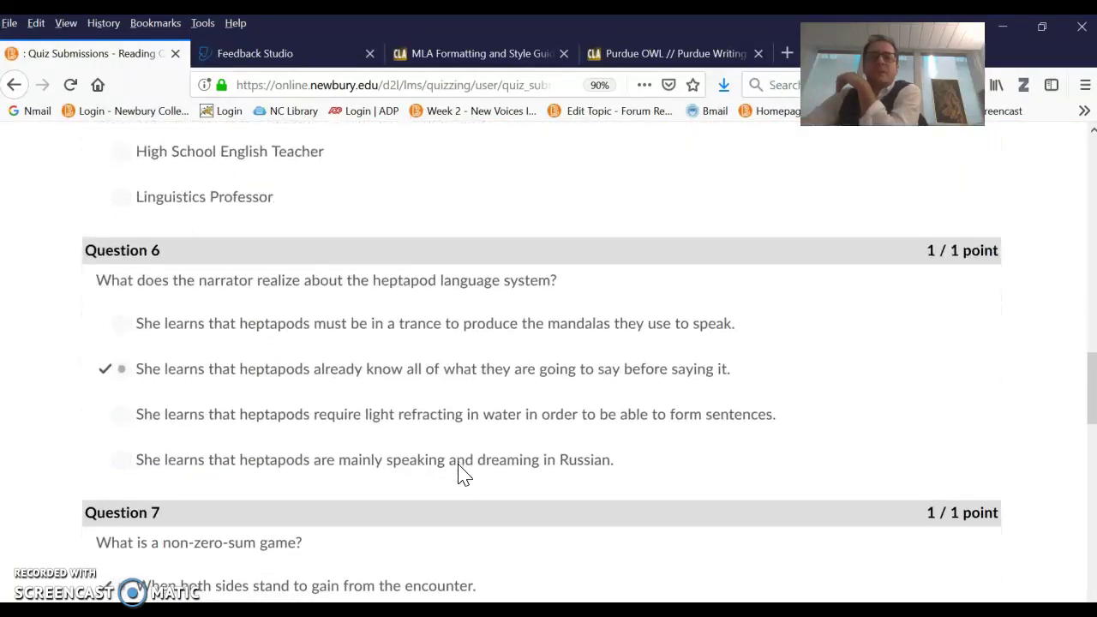
{"action": "scroll", "coordinate": [463, 475], "scroll_direction": "down", "scroll_amount": 3}
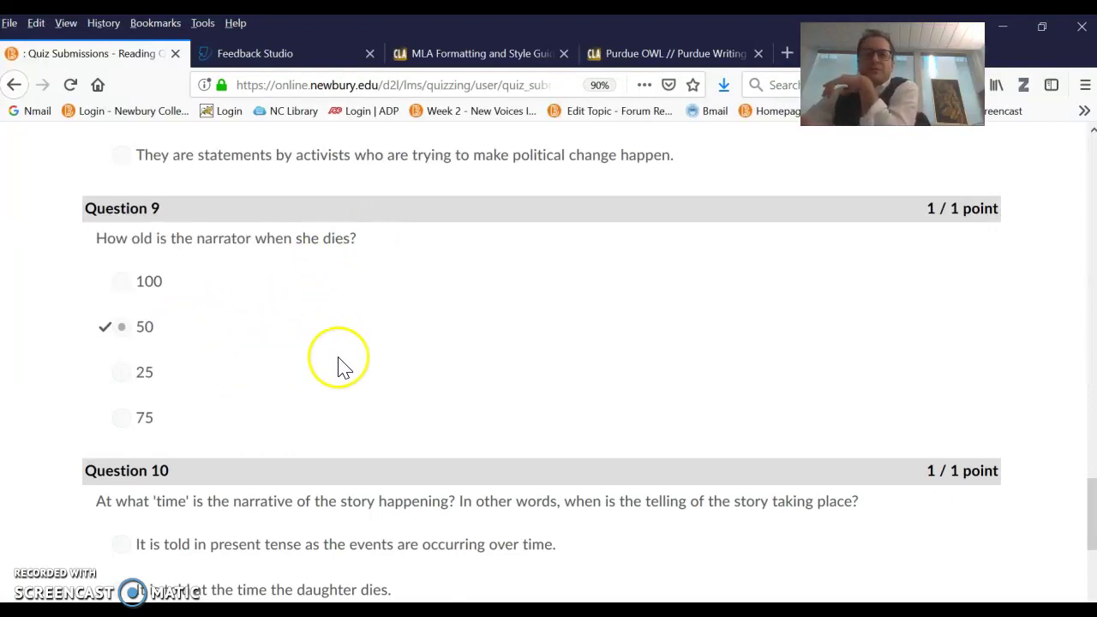
{"action": "scroll", "coordinate": [340, 364], "scroll_direction": "down", "scroll_amount": 1}
{"action": "scroll", "coordinate": [337, 363], "scroll_direction": "up", "scroll_amount": 1}
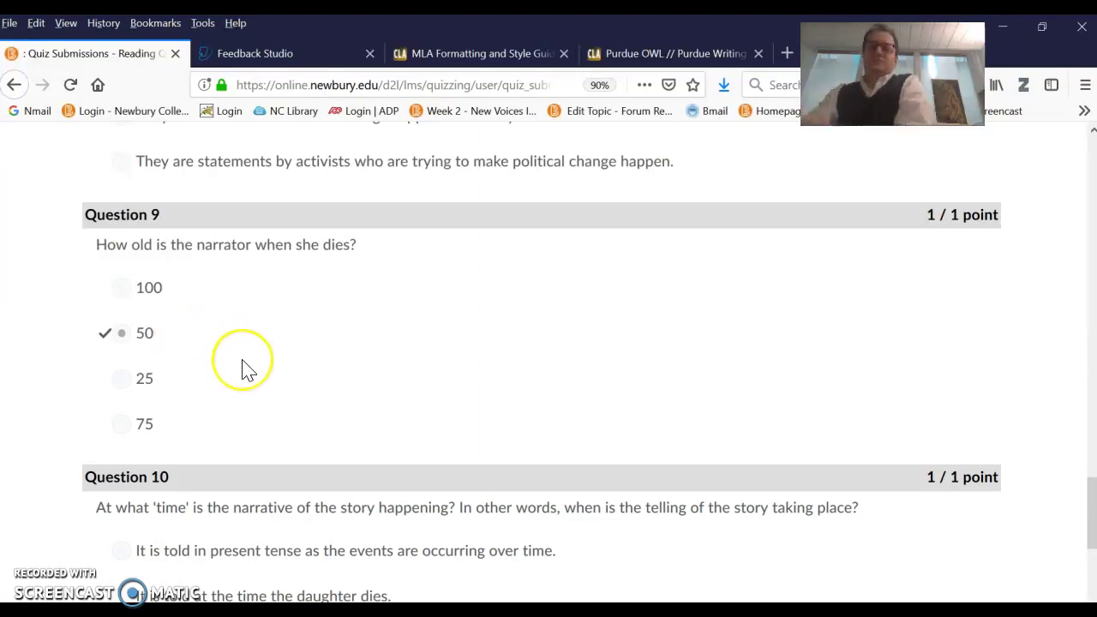
{"action": "scroll", "coordinate": [245, 368], "scroll_direction": "down", "scroll_amount": 2}
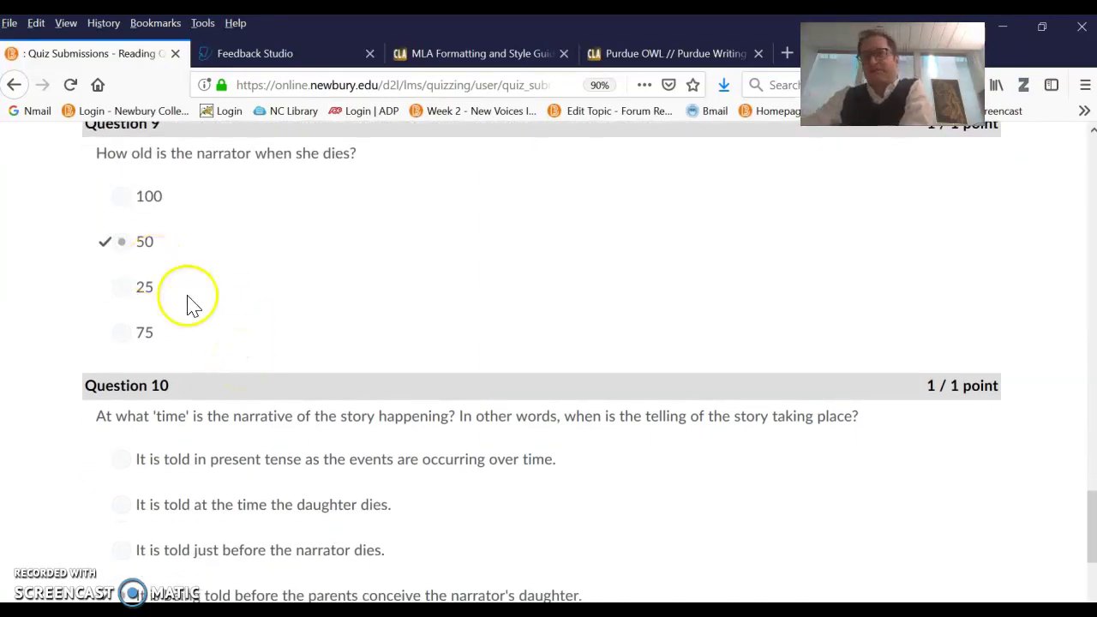
{"action": "scroll", "coordinate": [228, 355], "scroll_direction": "down", "scroll_amount": 5}
{"action": "scroll", "coordinate": [231, 350], "scroll_direction": "down", "scroll_amount": 4}
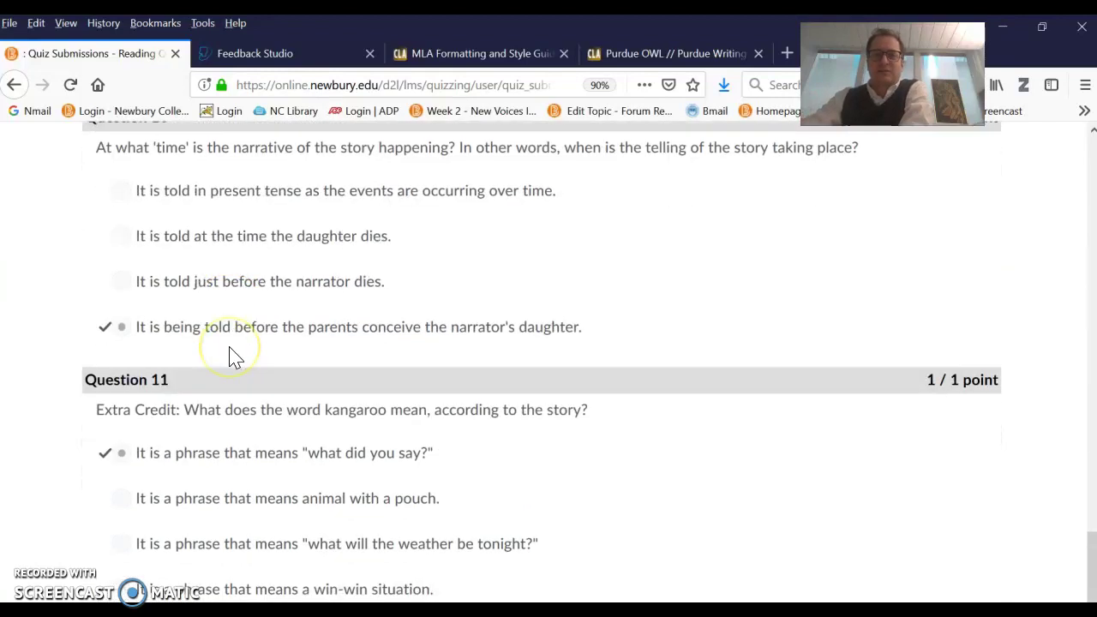
{"action": "scroll", "coordinate": [230, 346], "scroll_direction": "up", "scroll_amount": 20}
{"action": "scroll", "coordinate": [231, 349], "scroll_direction": "up", "scroll_amount": 20}
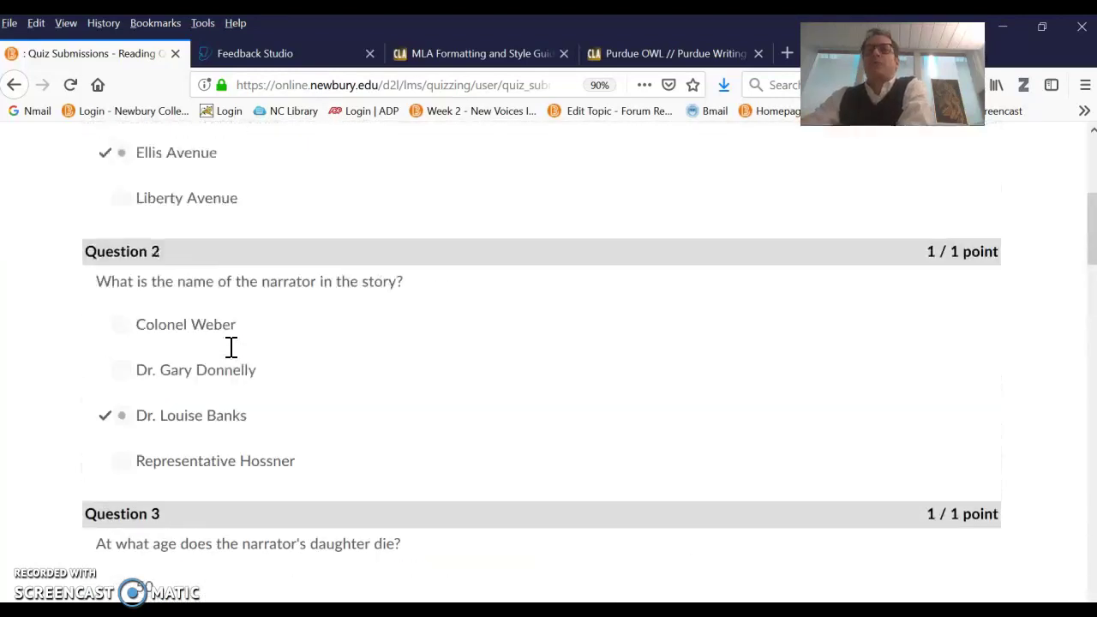
{"action": "left_click", "coordinate": [195, 394]}
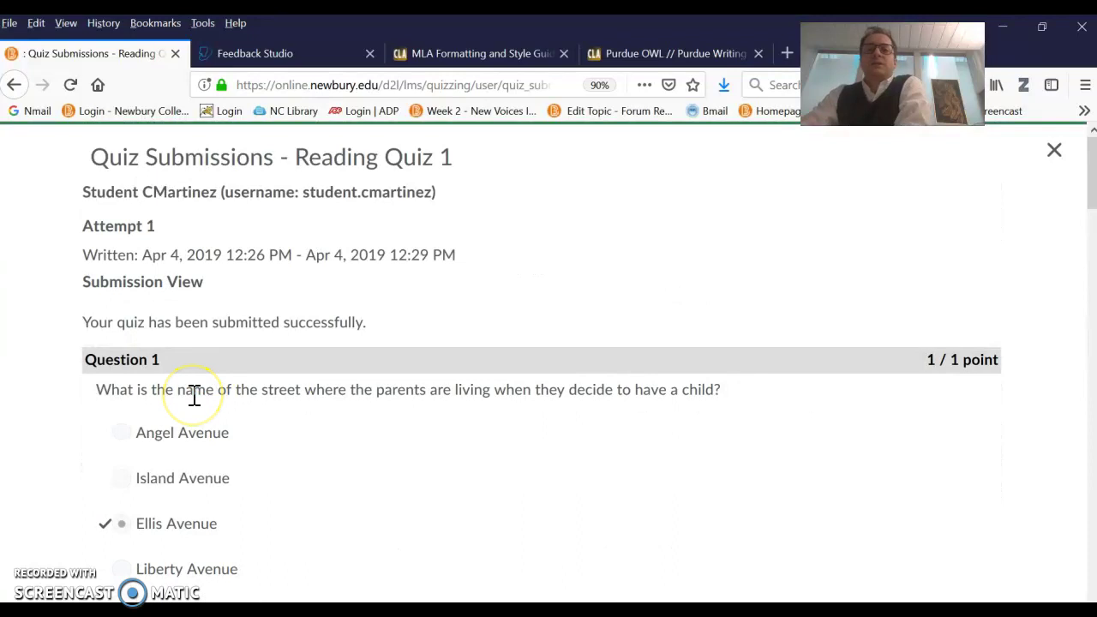